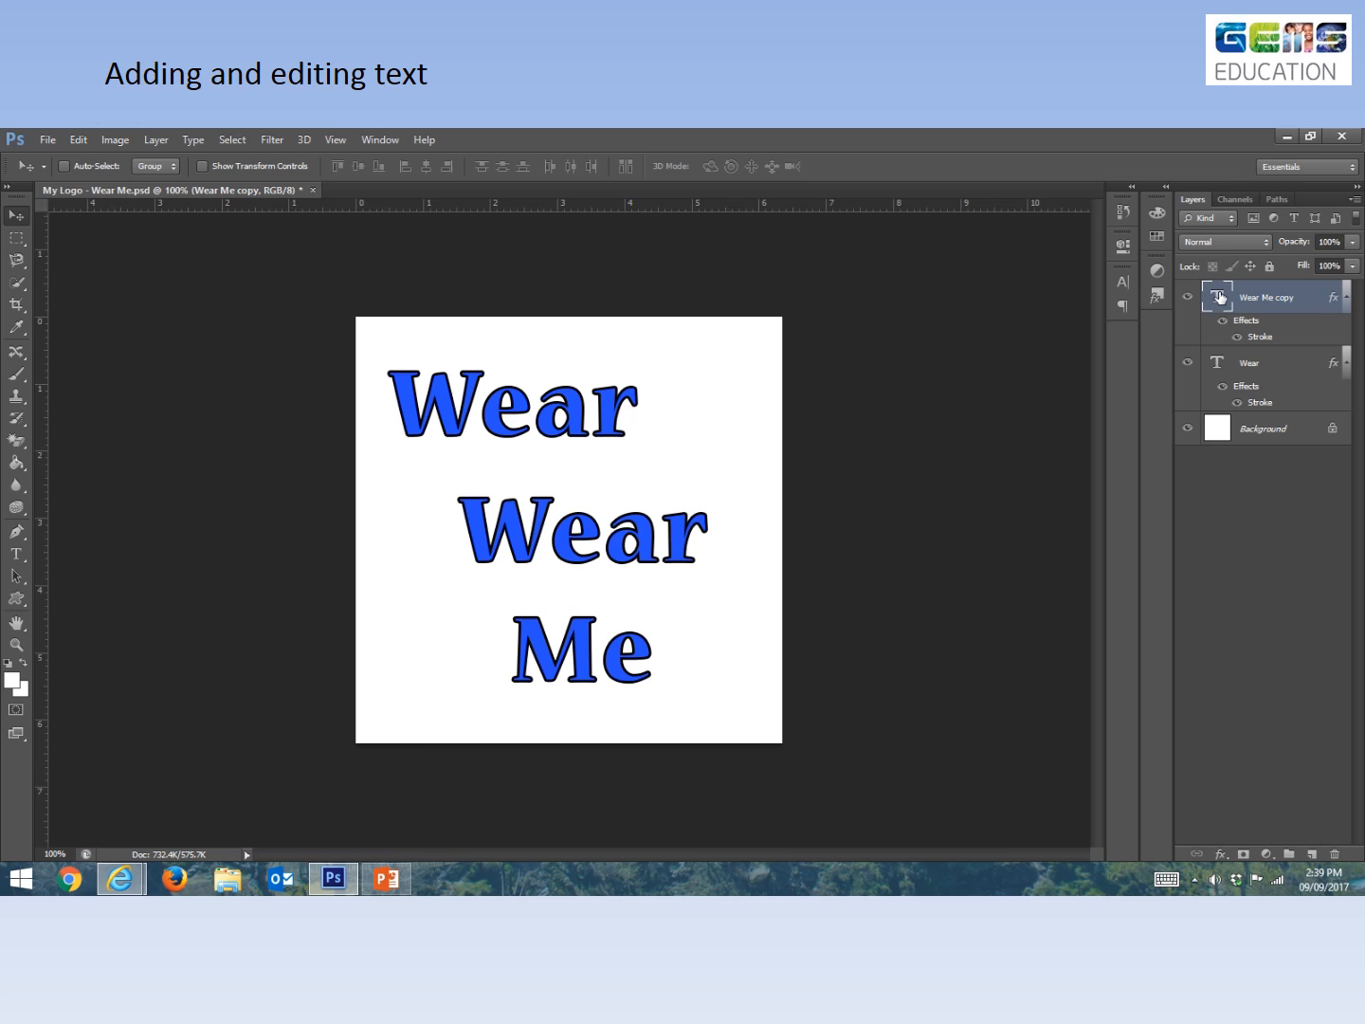
# Delete the word "Wear" from the "Wear Me copy" text layer so it keeps only "Me".
pyautogui.doubleClick(1219, 296)
pyautogui.click(715, 540)
pyautogui.moveTo(716, 541); pyautogui.dragTo(396, 541)
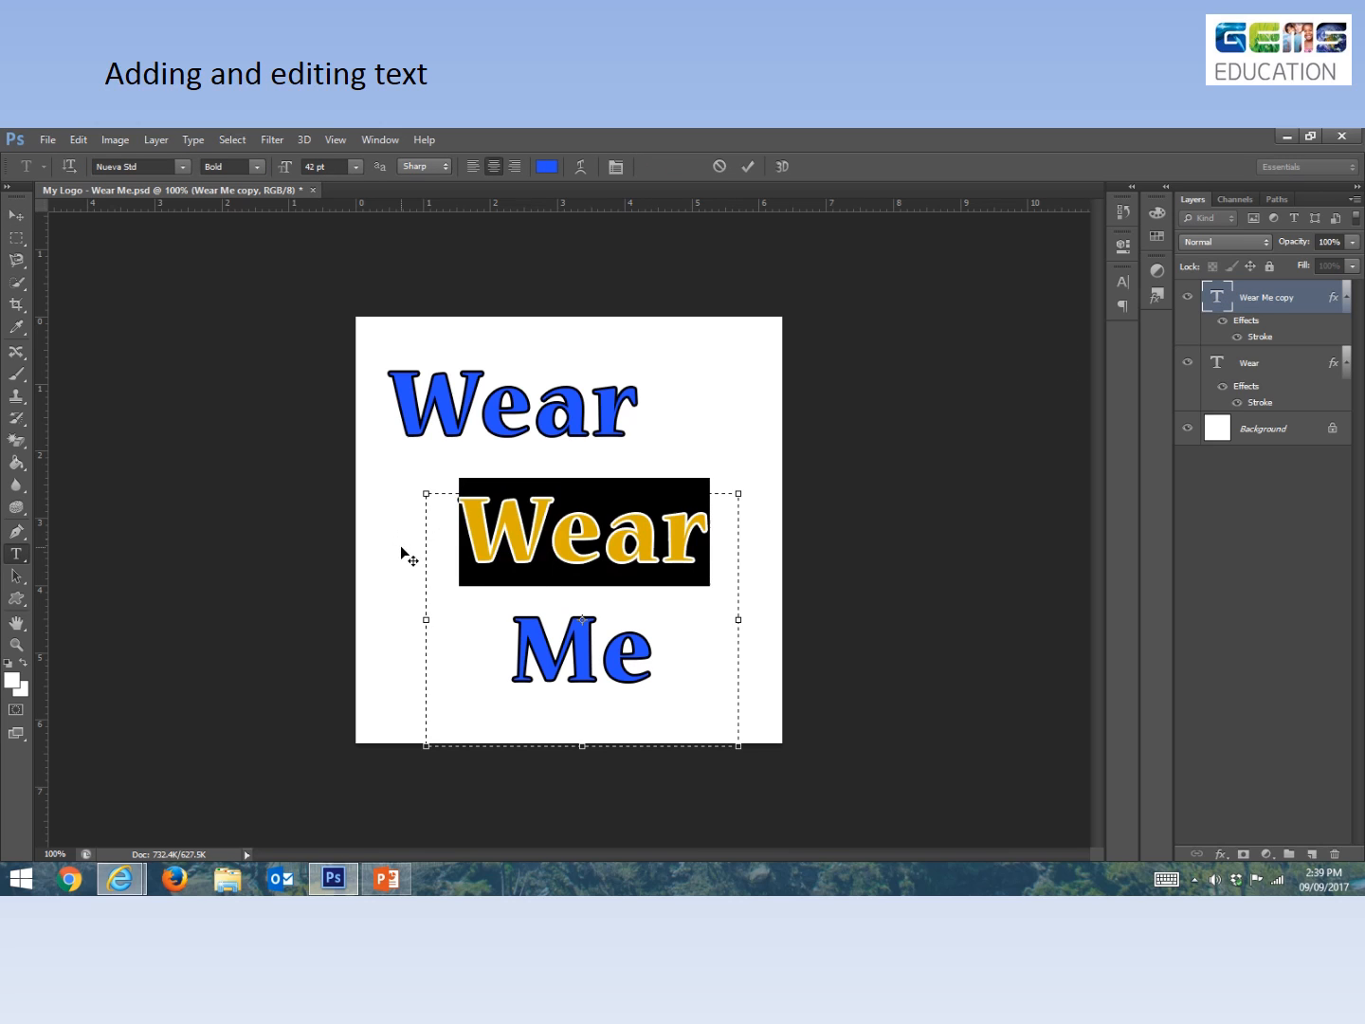
pyautogui.press('BackSpace')
pyautogui.click(746, 167)
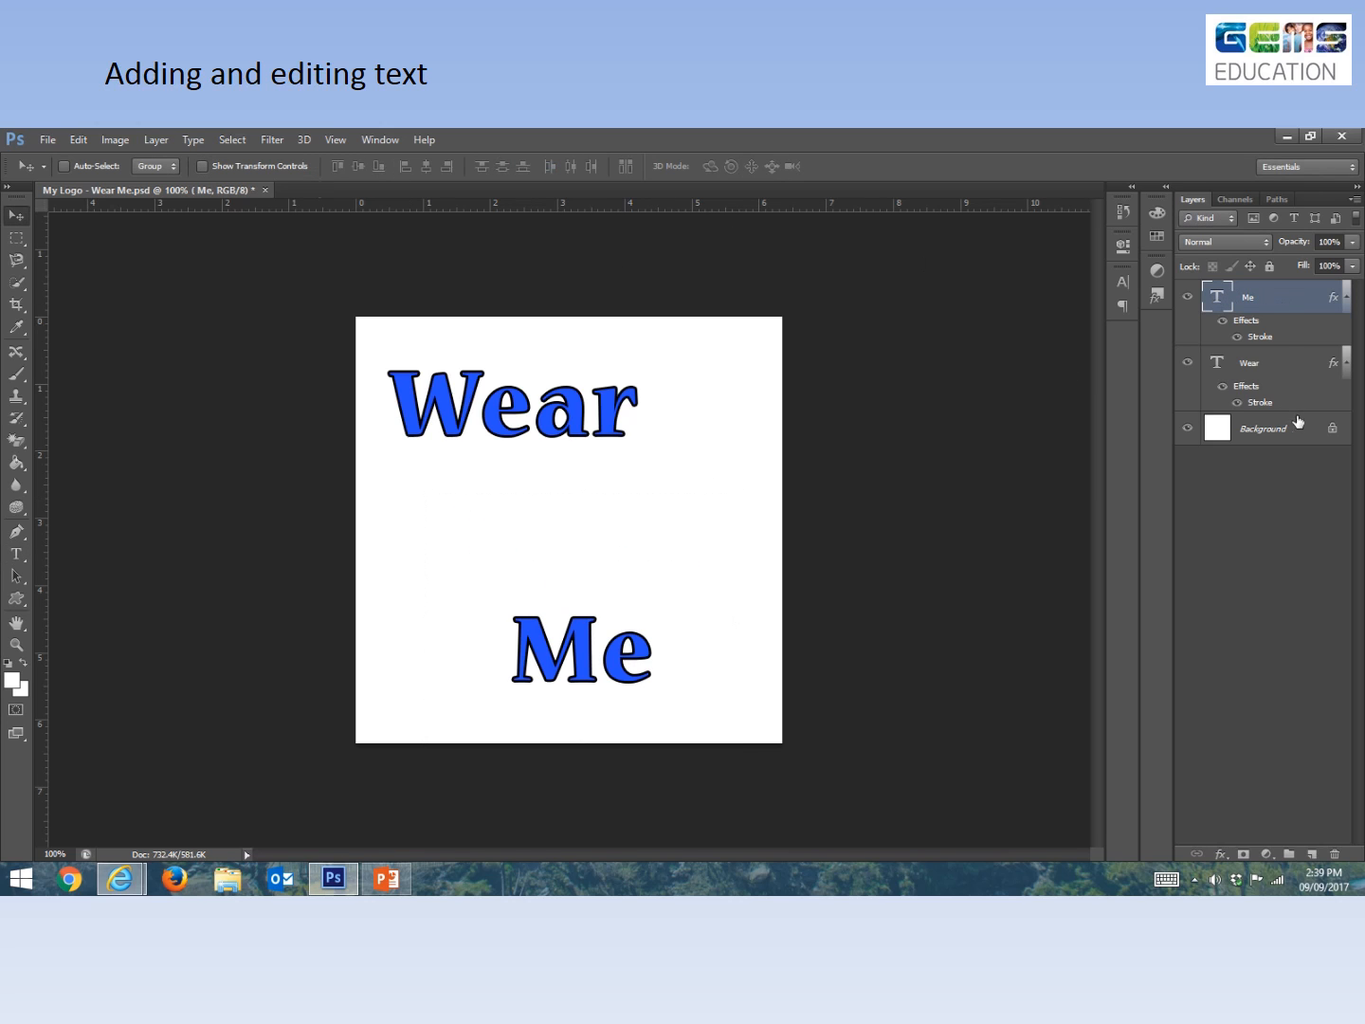
# Centre the word "Wear" horizontally near the canvas top and warp it with a horizontal Arc style and a slight upward bend.
pyautogui.click(1253, 363)
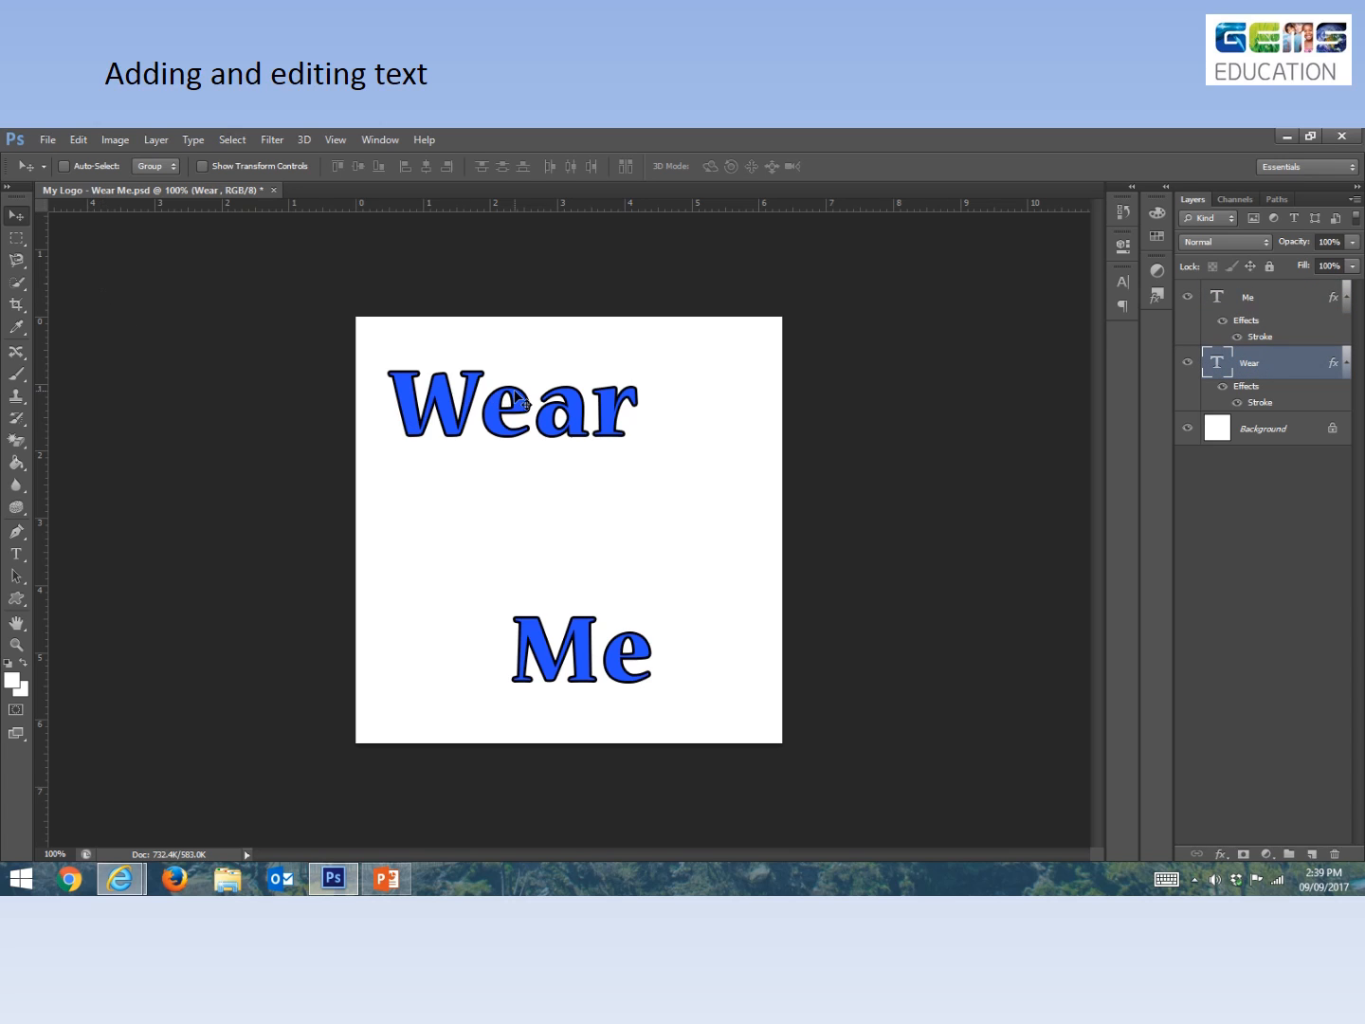
pyautogui.moveTo(523, 405); pyautogui.dragTo(582, 404)
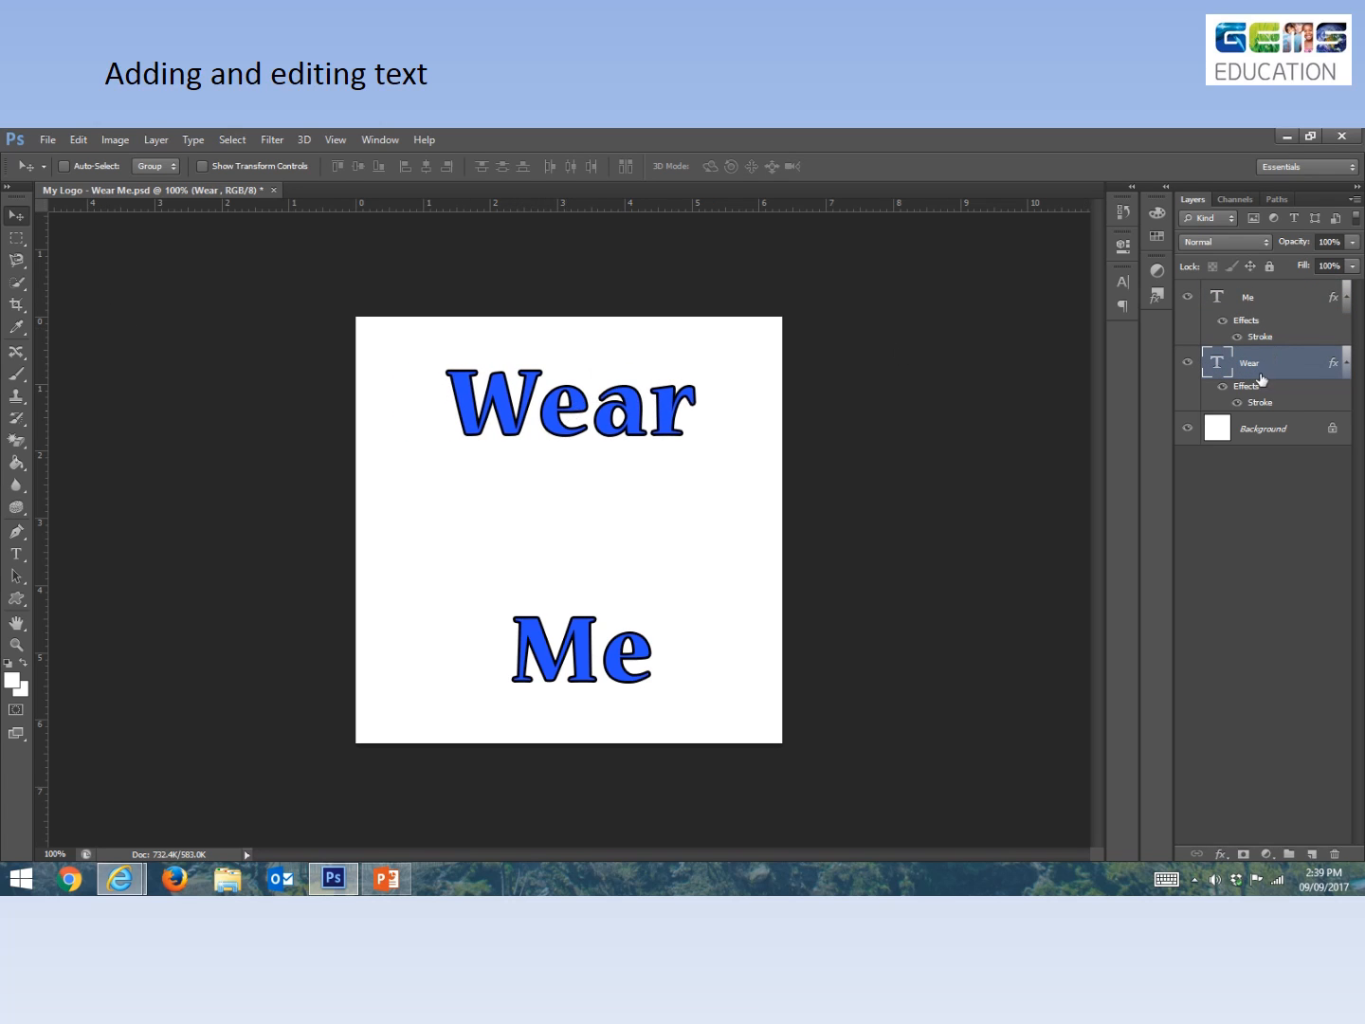
pyautogui.doubleClick(1216, 363)
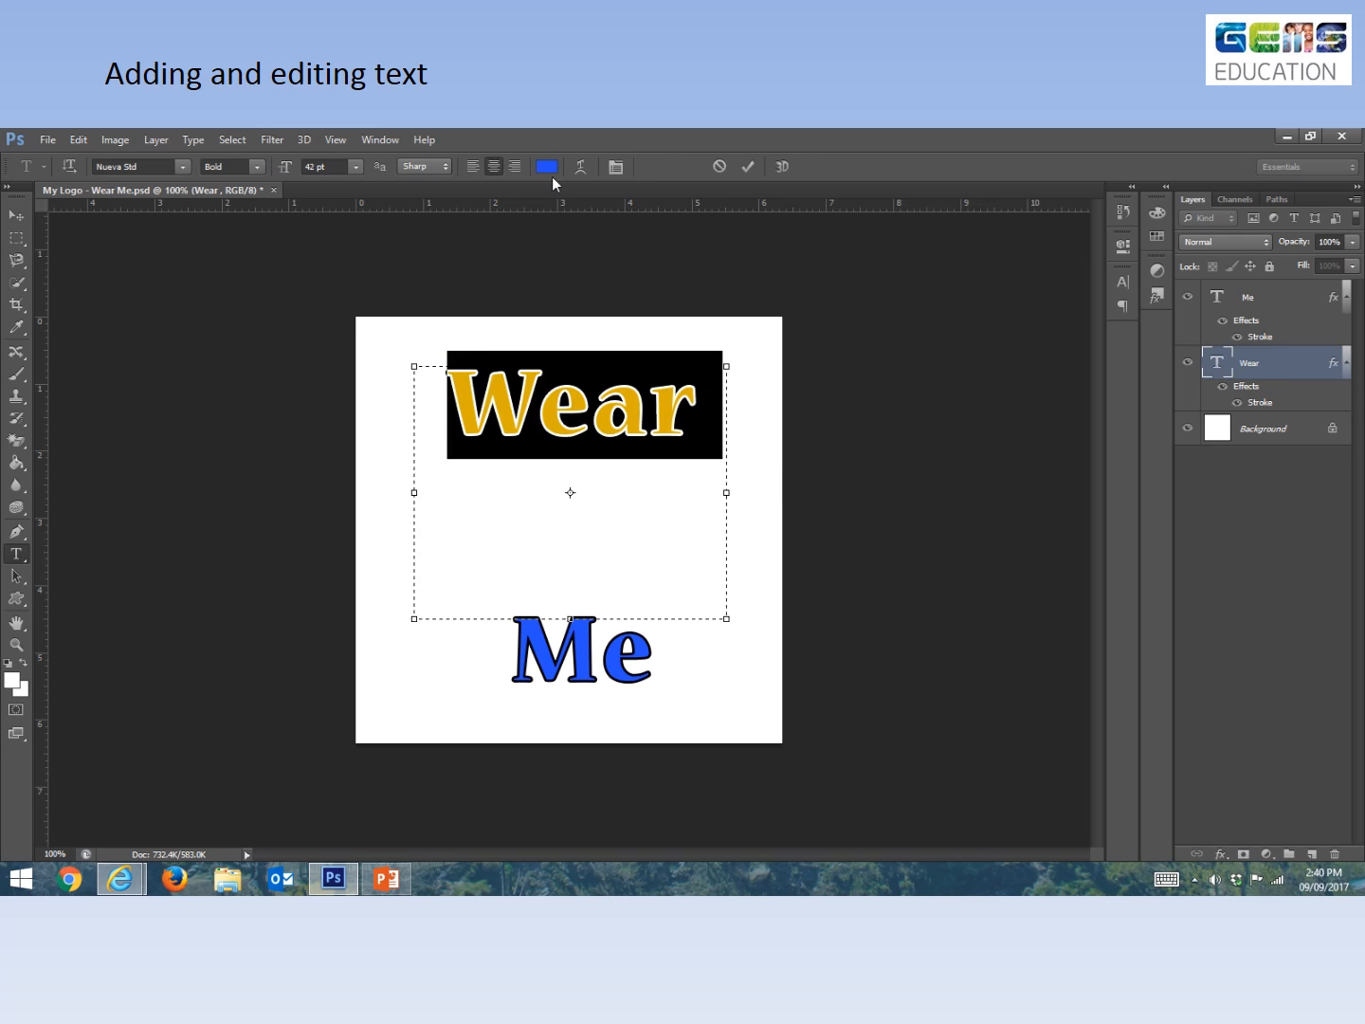
pyautogui.click(582, 171)
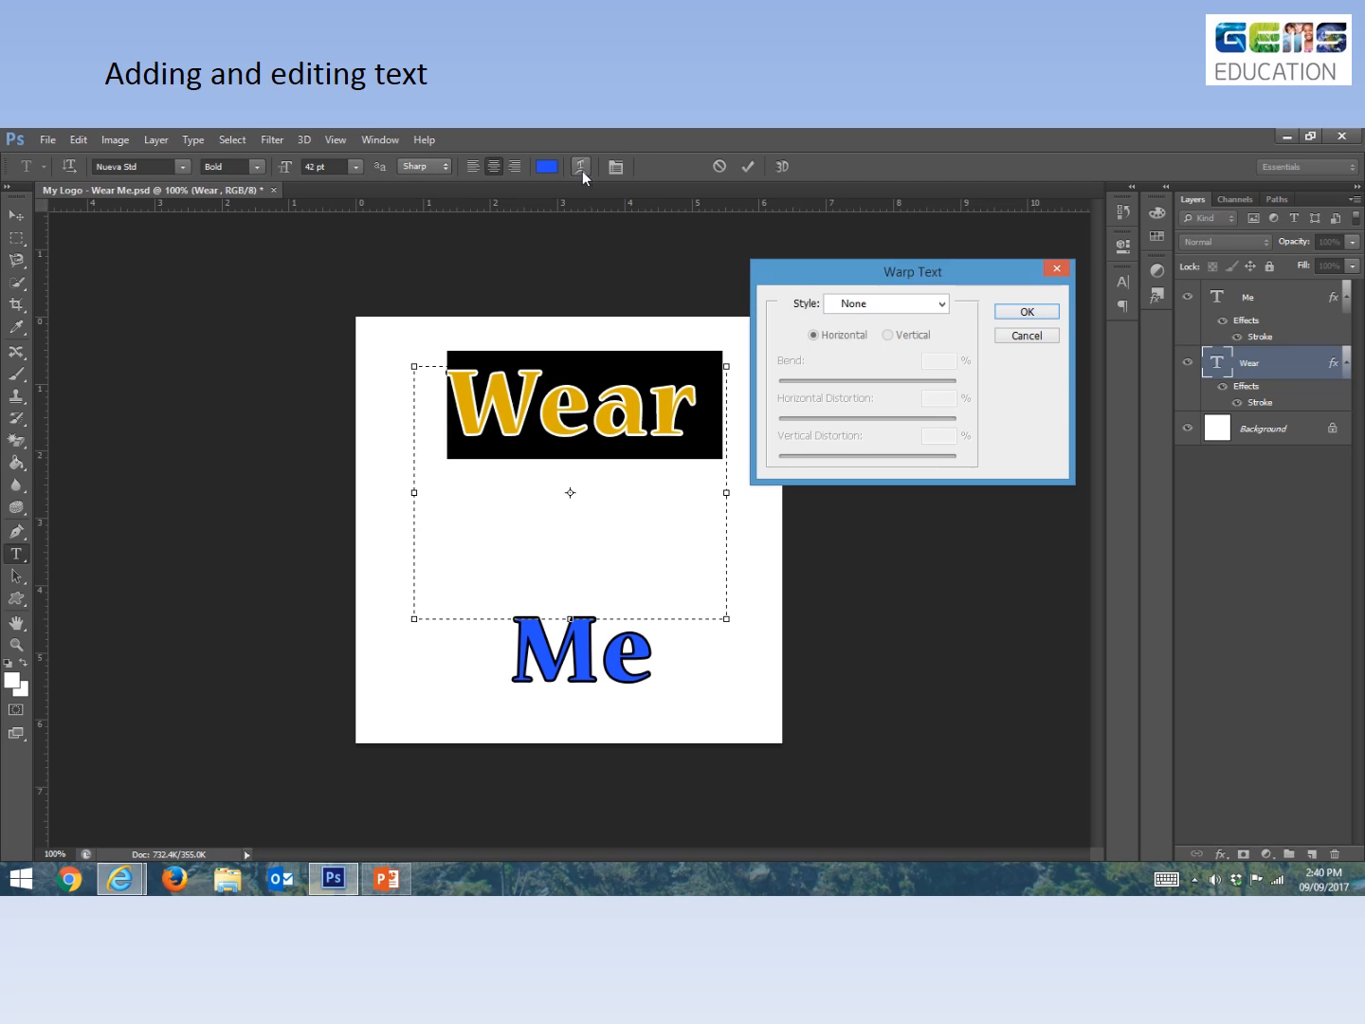
pyautogui.click(885, 307)
pyautogui.click(897, 356)
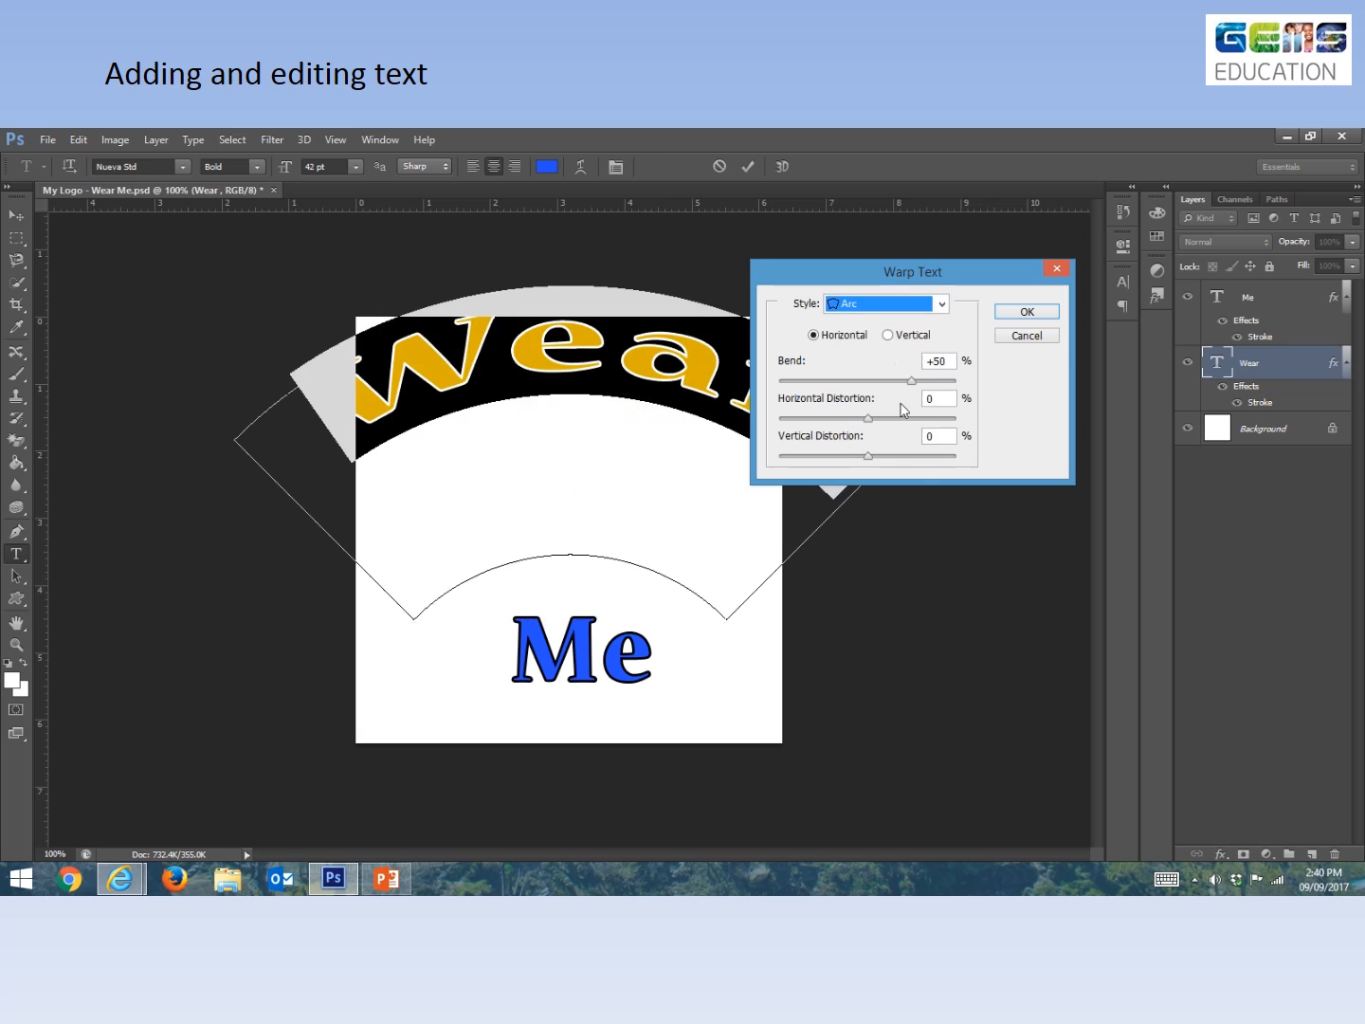
pyautogui.moveTo(912, 381); pyautogui.dragTo(882, 381)
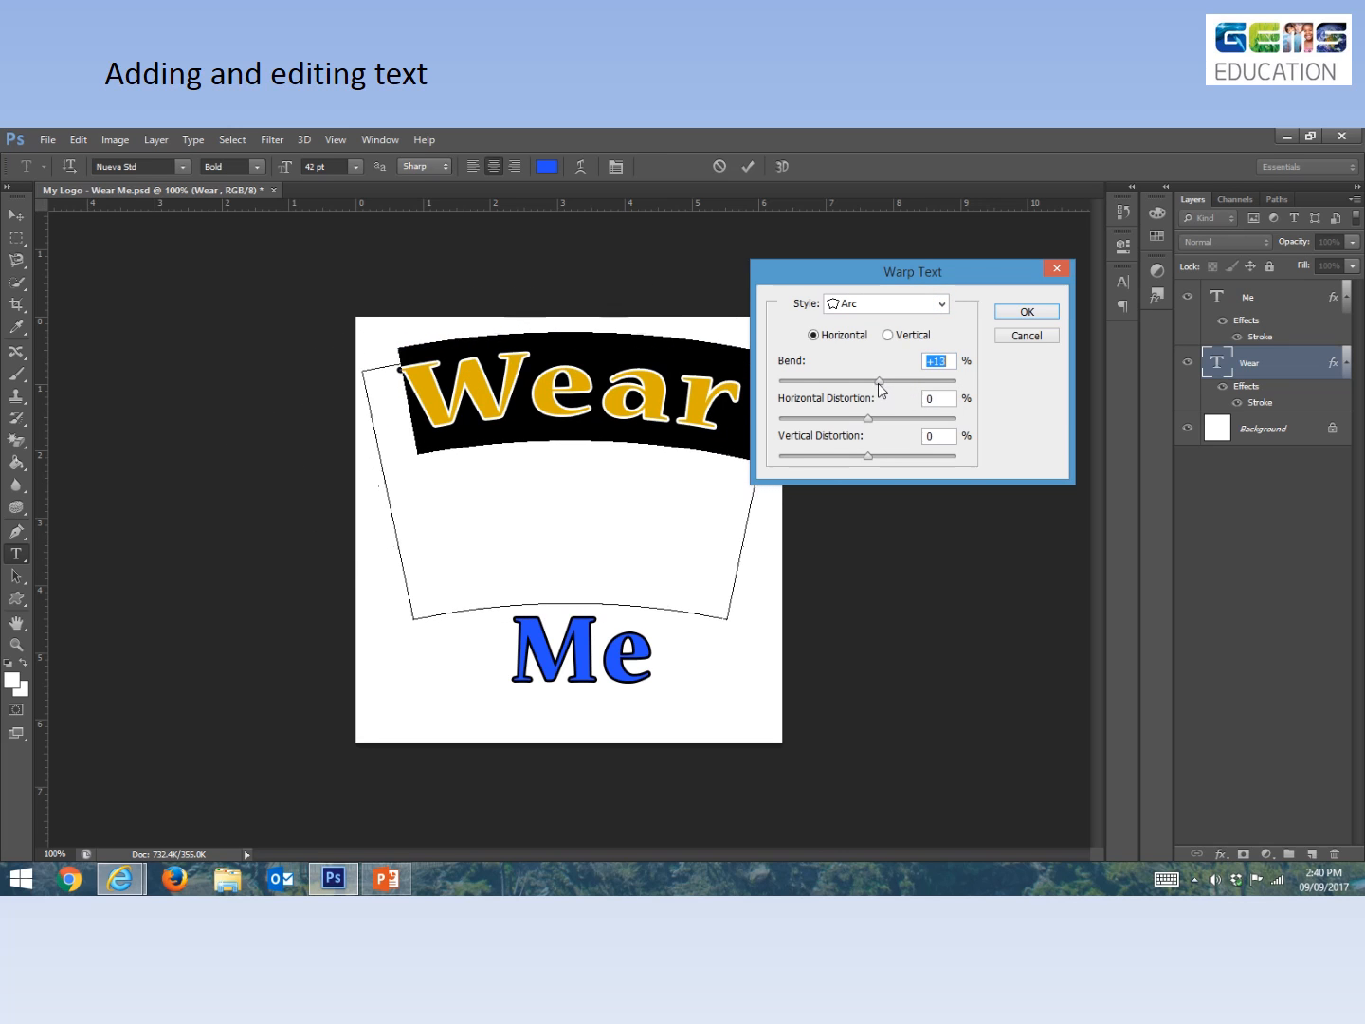
pyautogui.click(1005, 313)
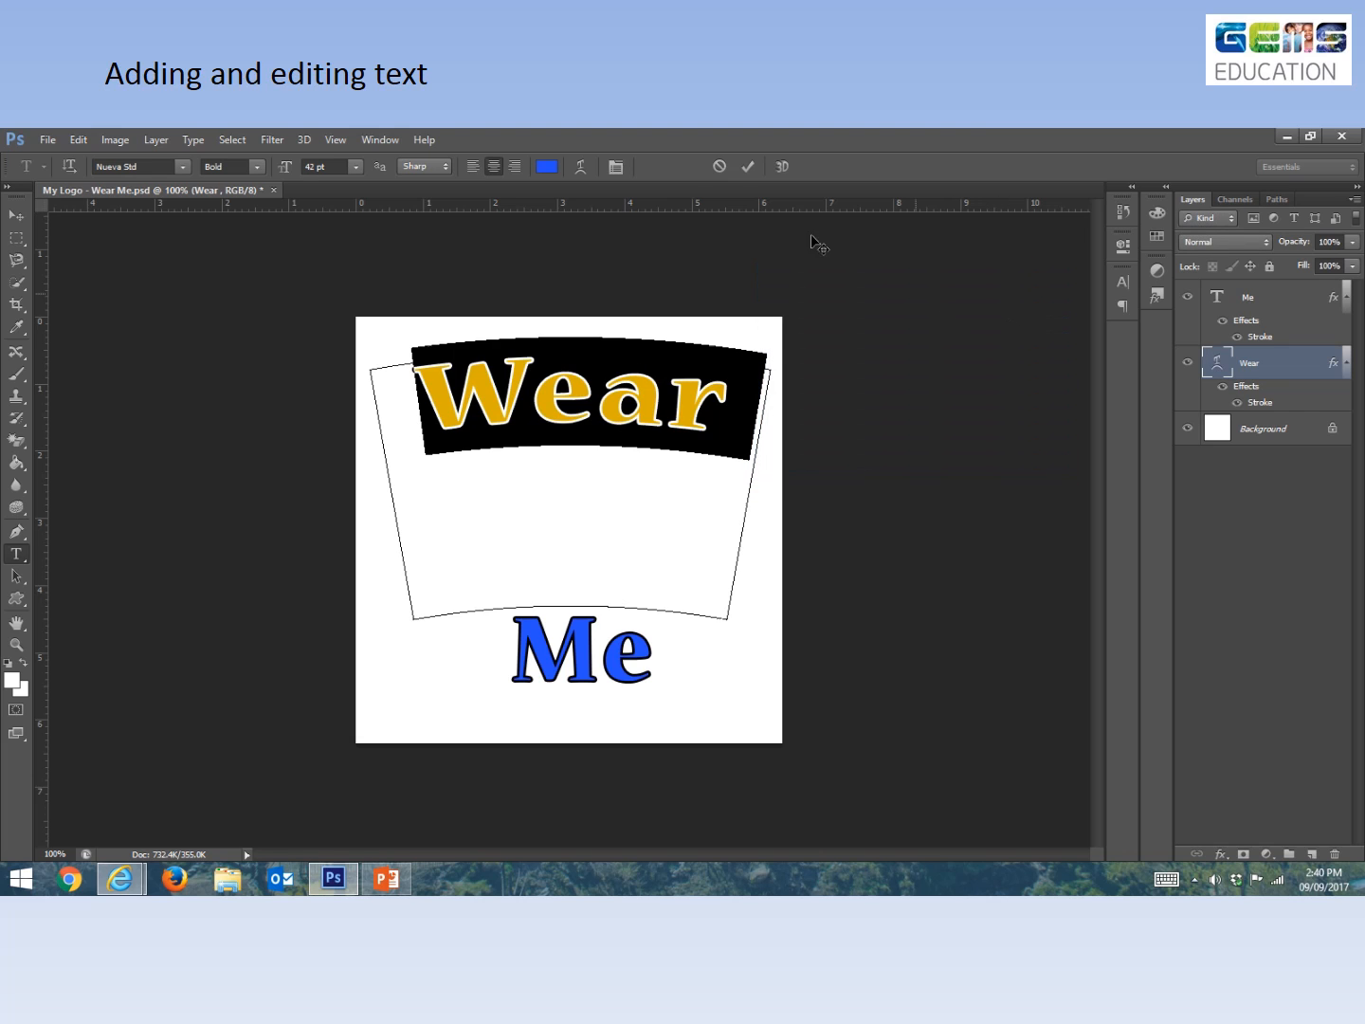
pyautogui.click(752, 167)
pyautogui.press('v')
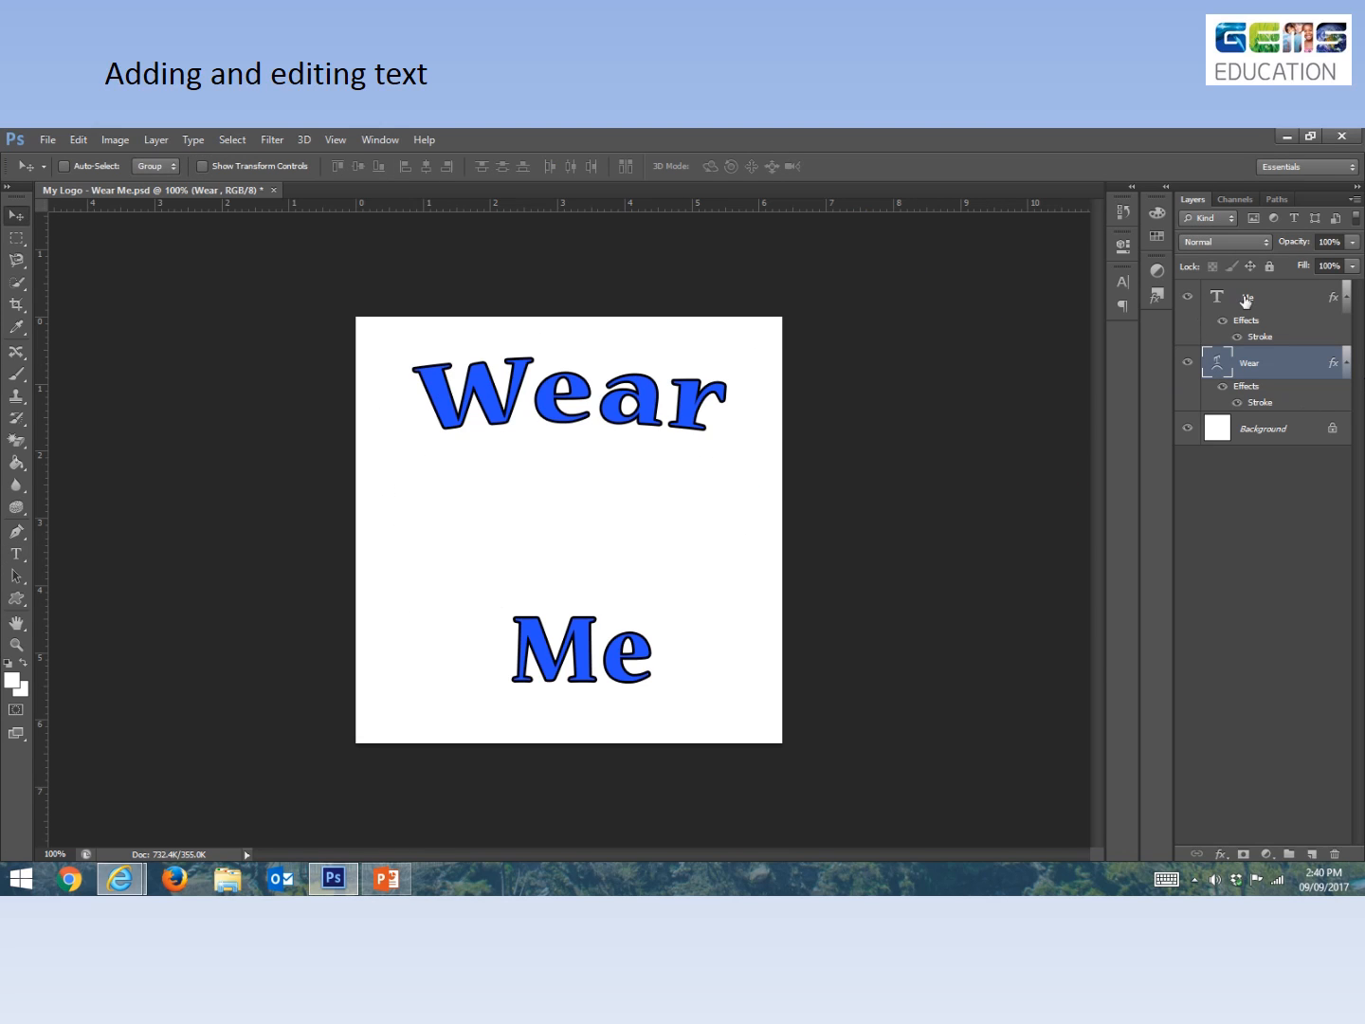
# Remove the empty line above the word "Me" in its text layer.
pyautogui.click(1216, 301)
pyautogui.doubleClick(1213, 300)
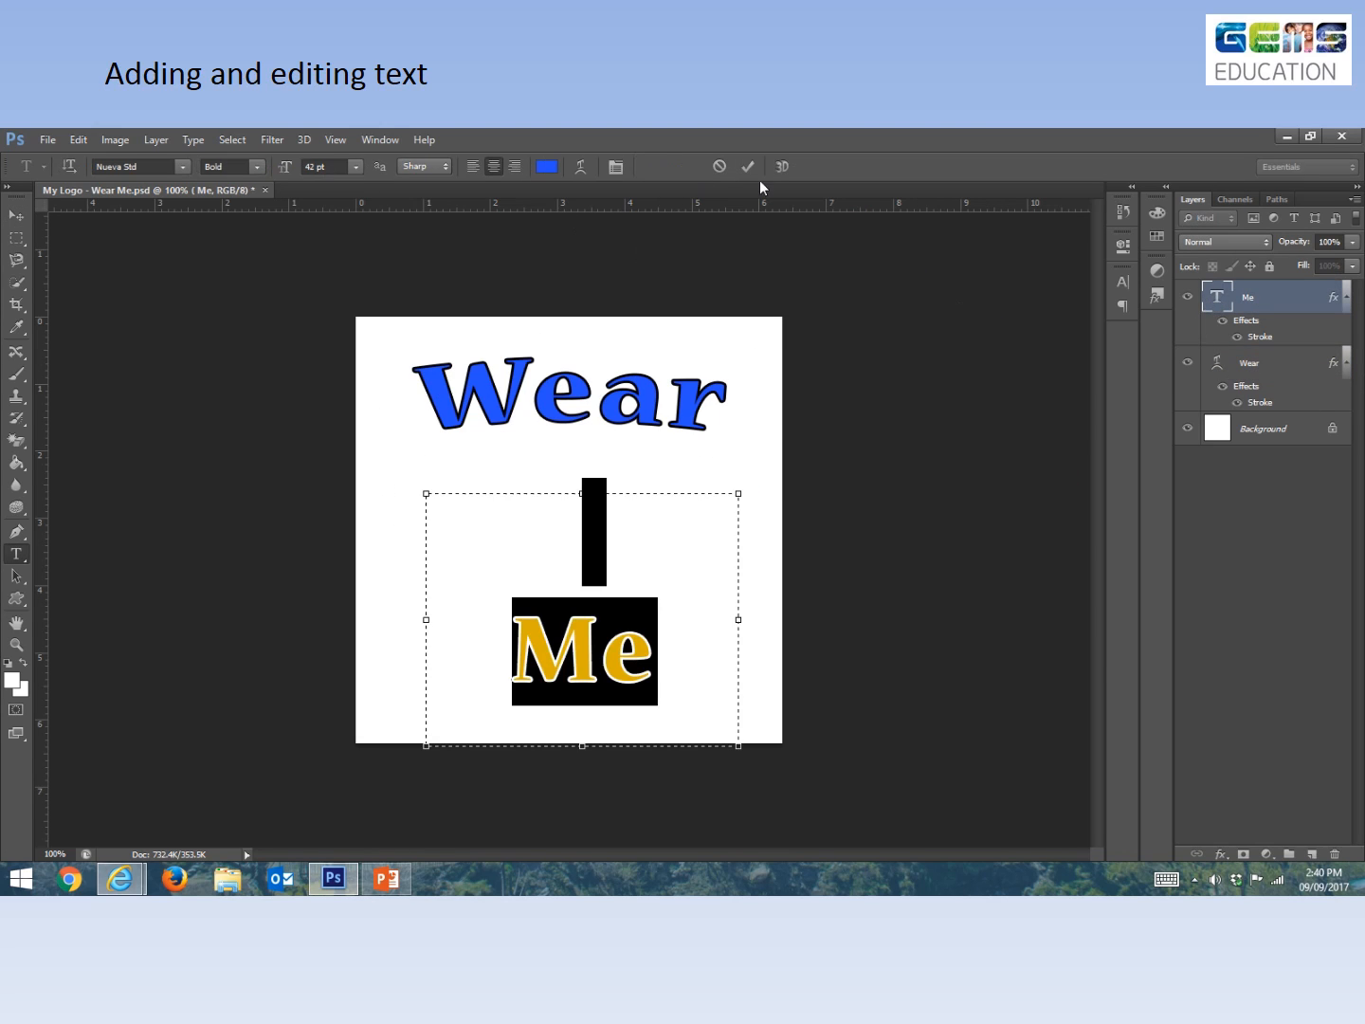
pyautogui.click(596, 524)
pyautogui.press('Delete')
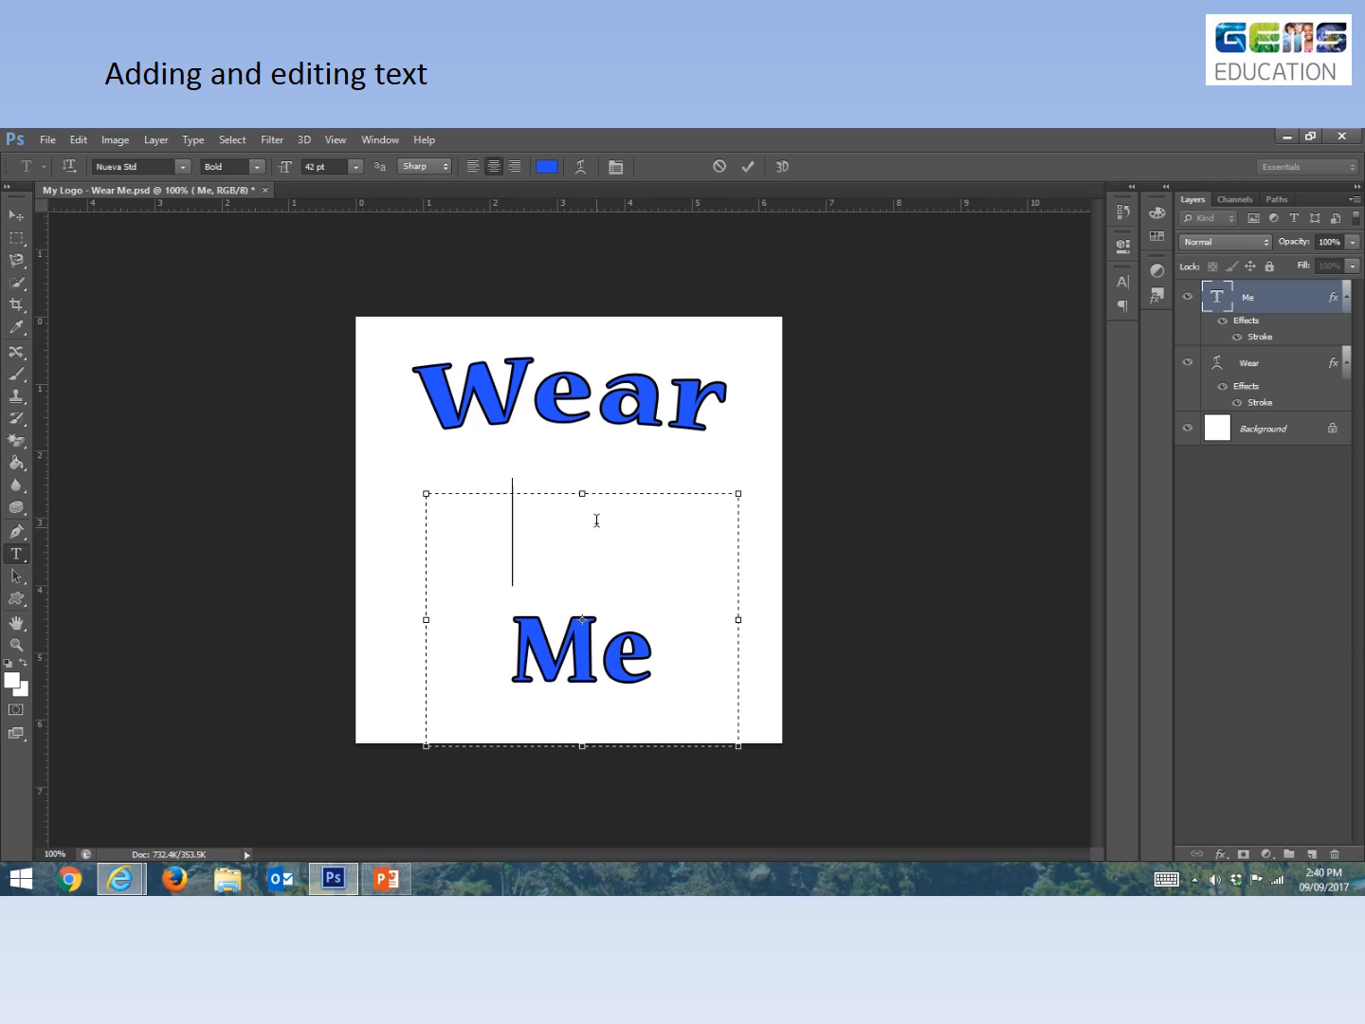
pyautogui.press('End')
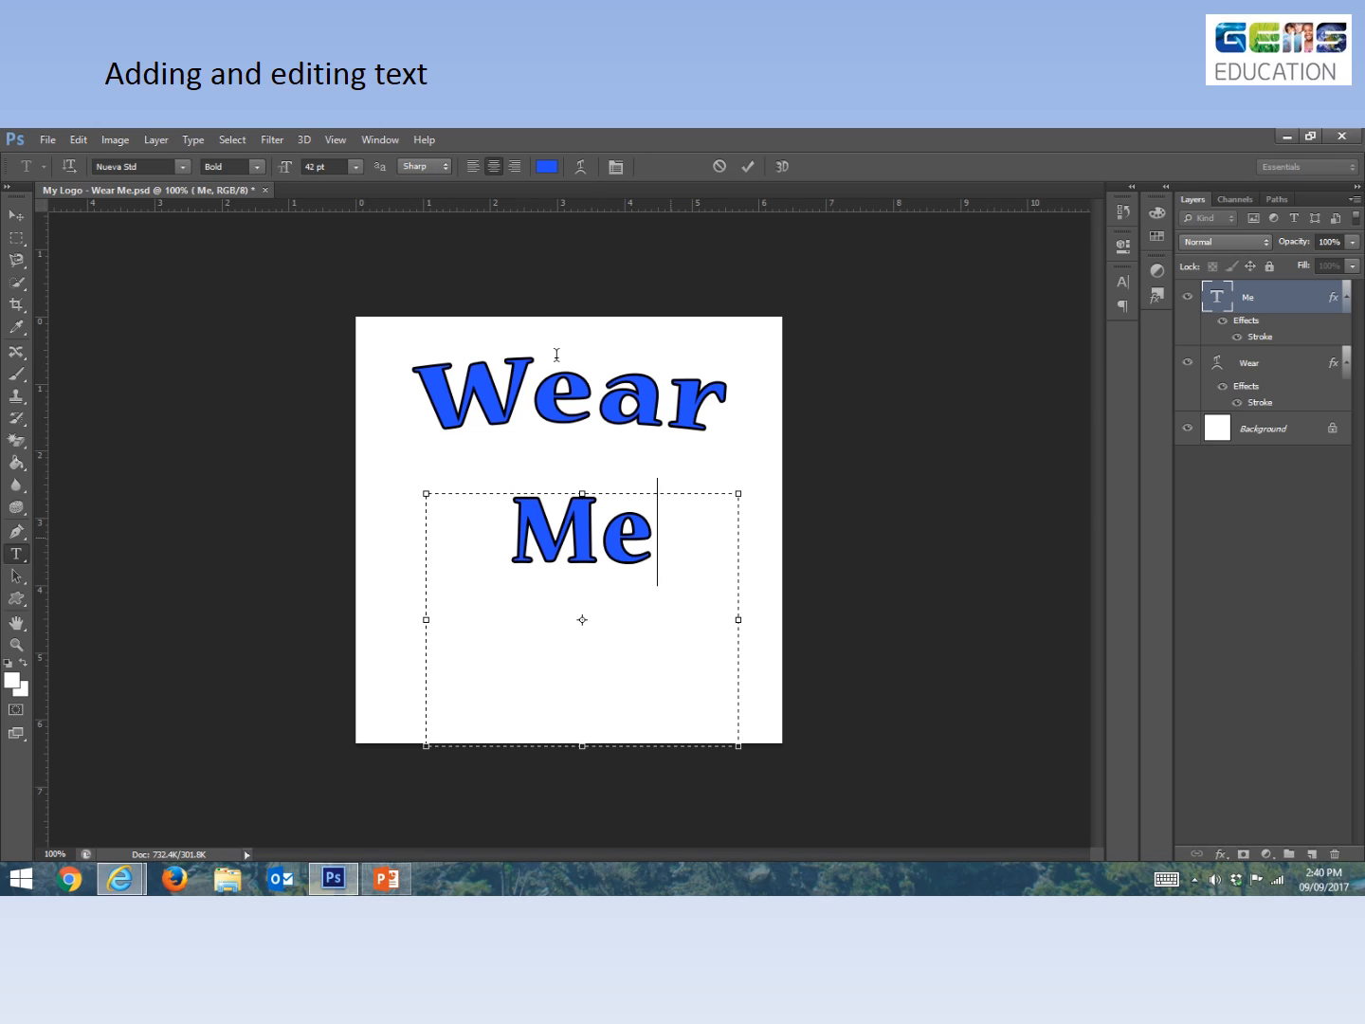
# Warp the word "Me" with a horizontal Arc style at -11% bend and move it closer beneath "Wear".
pyautogui.hotkey('shift', 'Home')
pyautogui.click(581, 165)
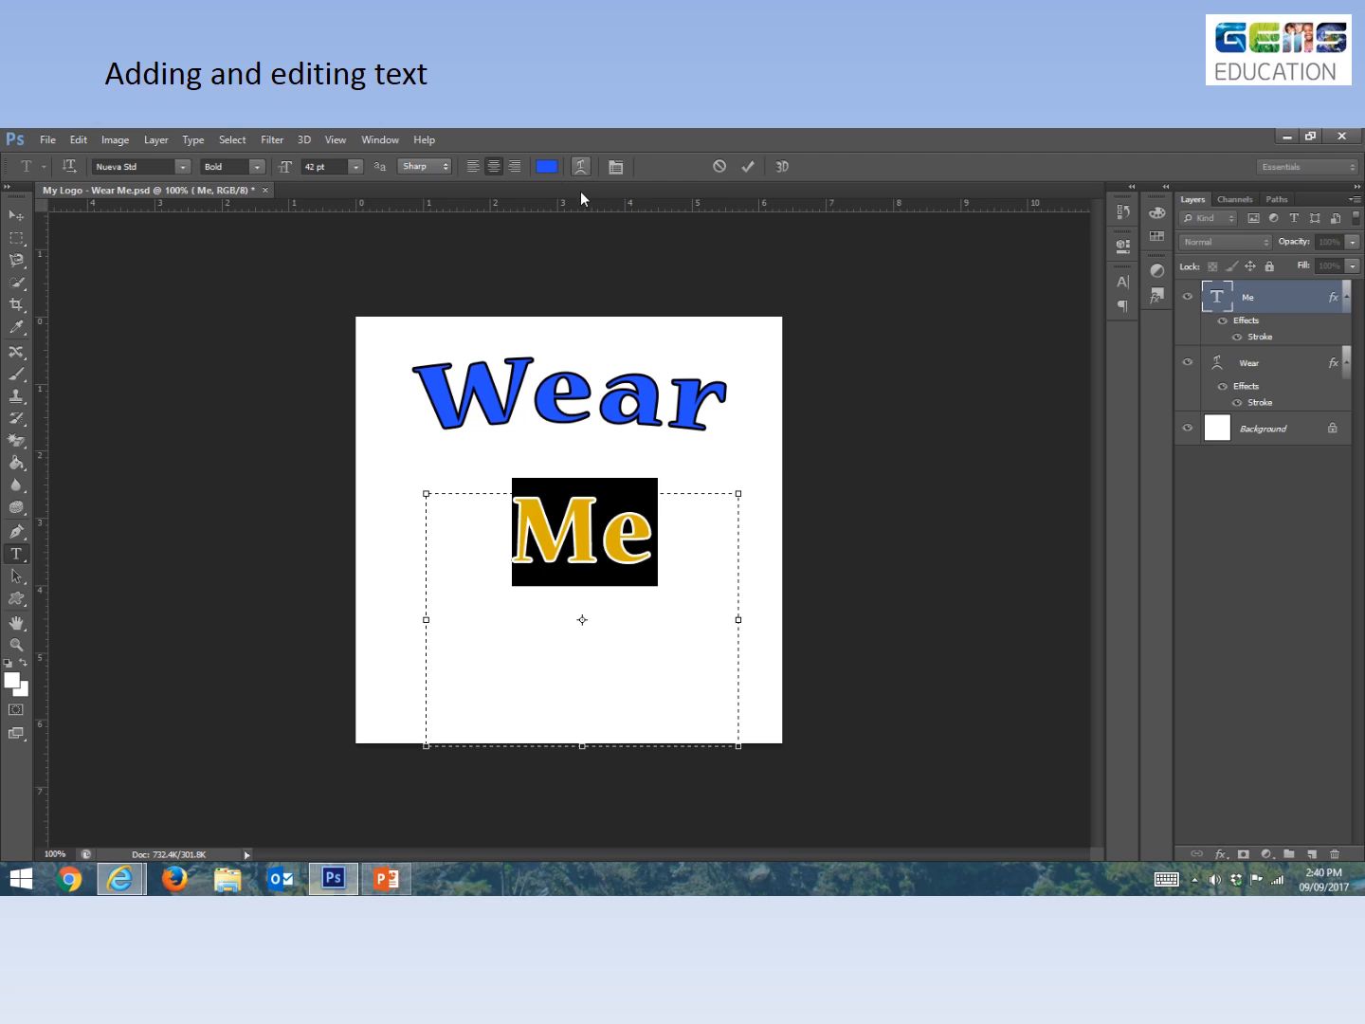
pyautogui.click(942, 304)
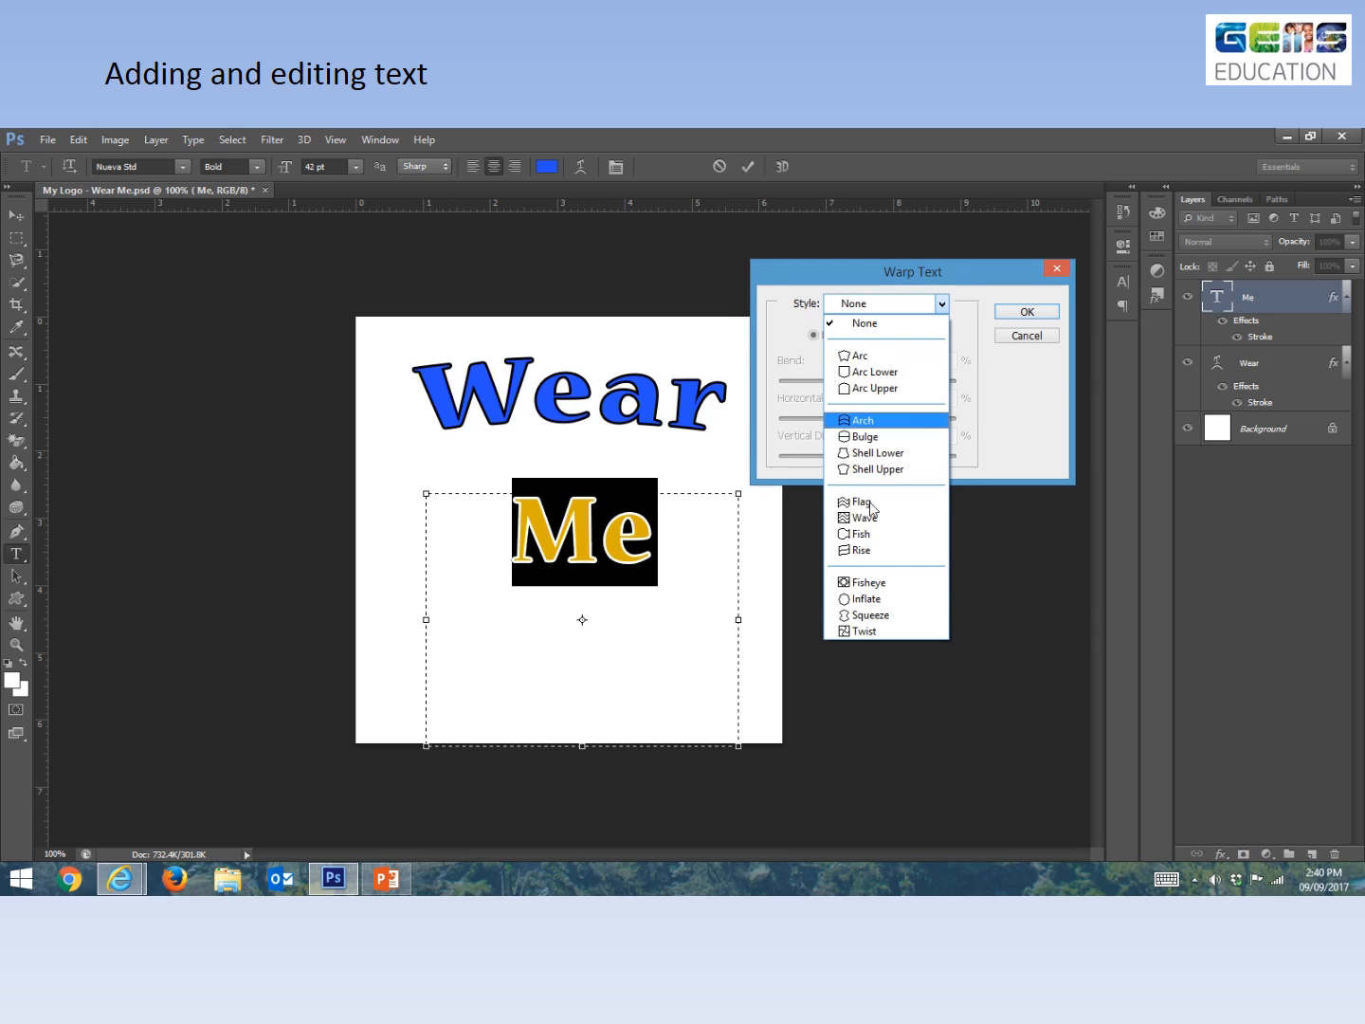
pyautogui.click(853, 356)
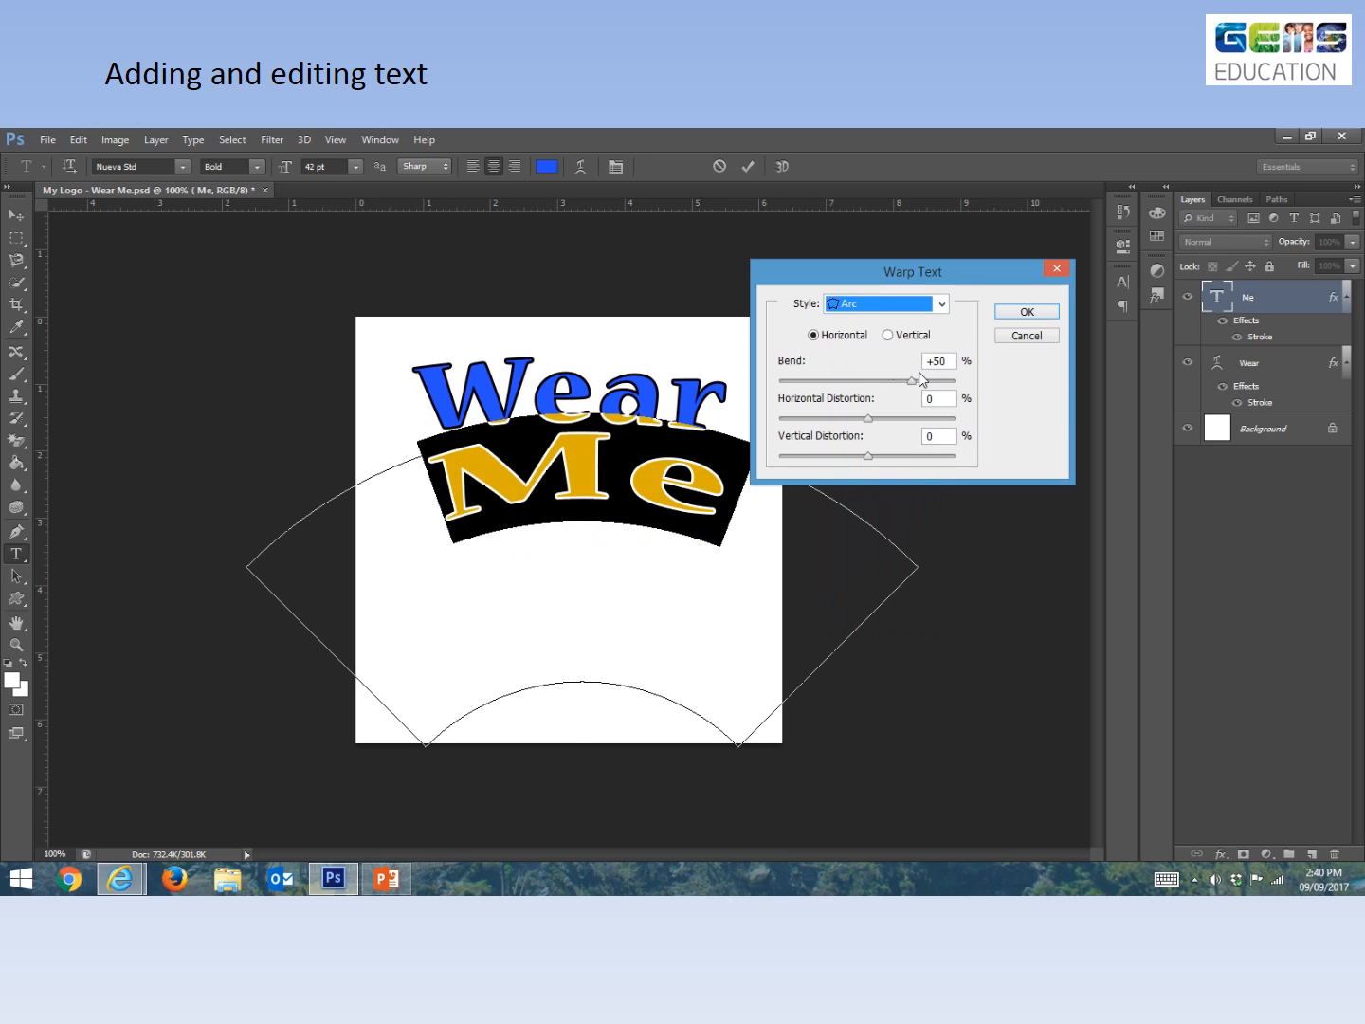
pyautogui.moveTo(912, 379); pyautogui.dragTo(860, 388)
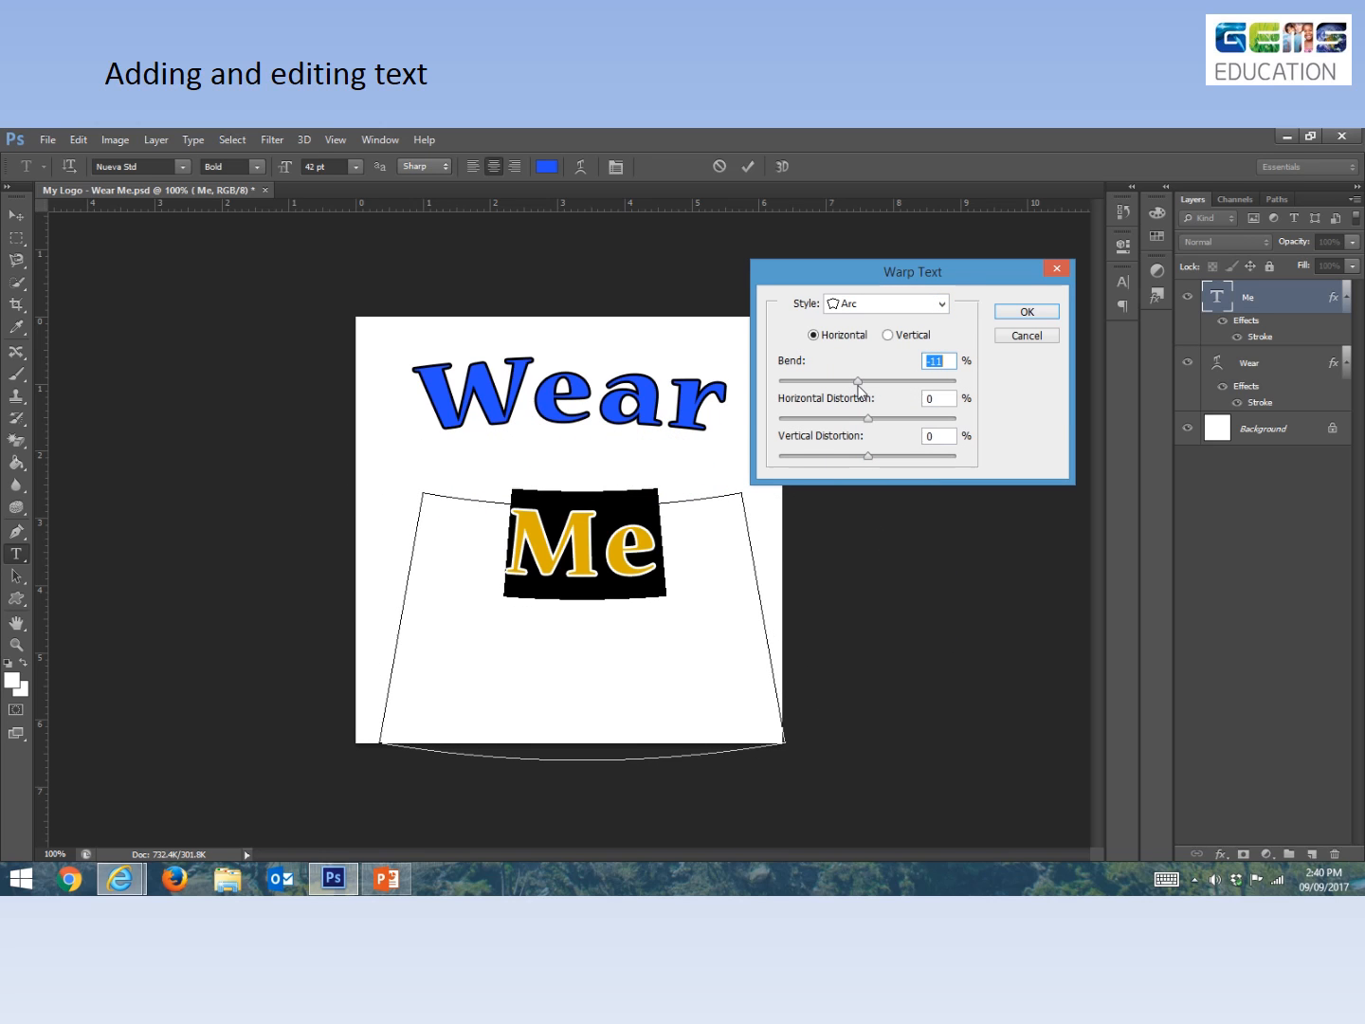
pyautogui.click(1026, 316)
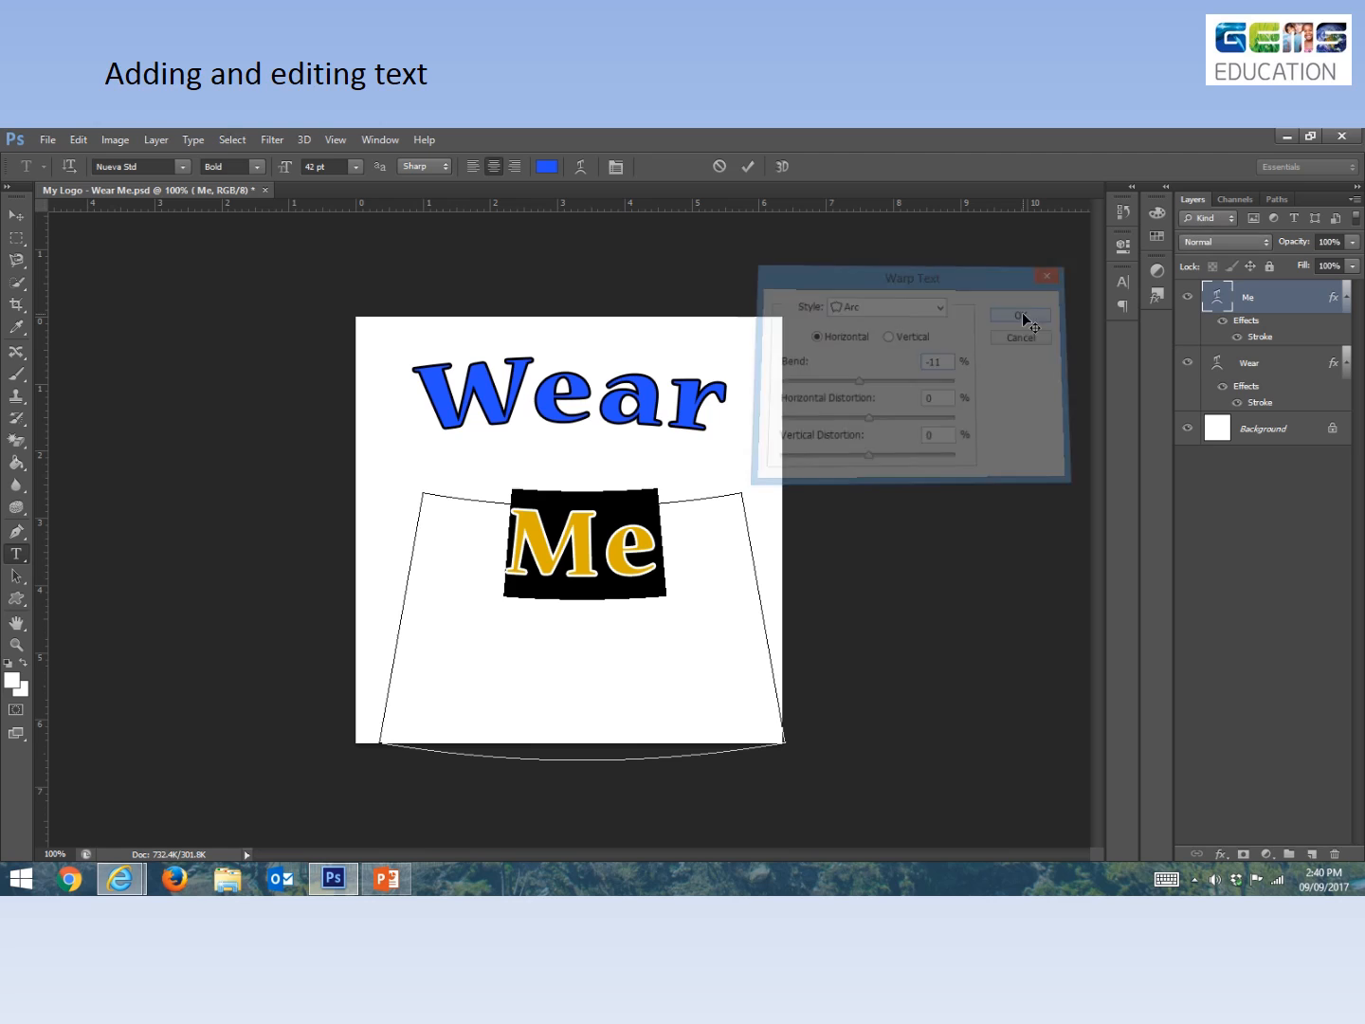
pyautogui.click(747, 169)
pyautogui.press('v')
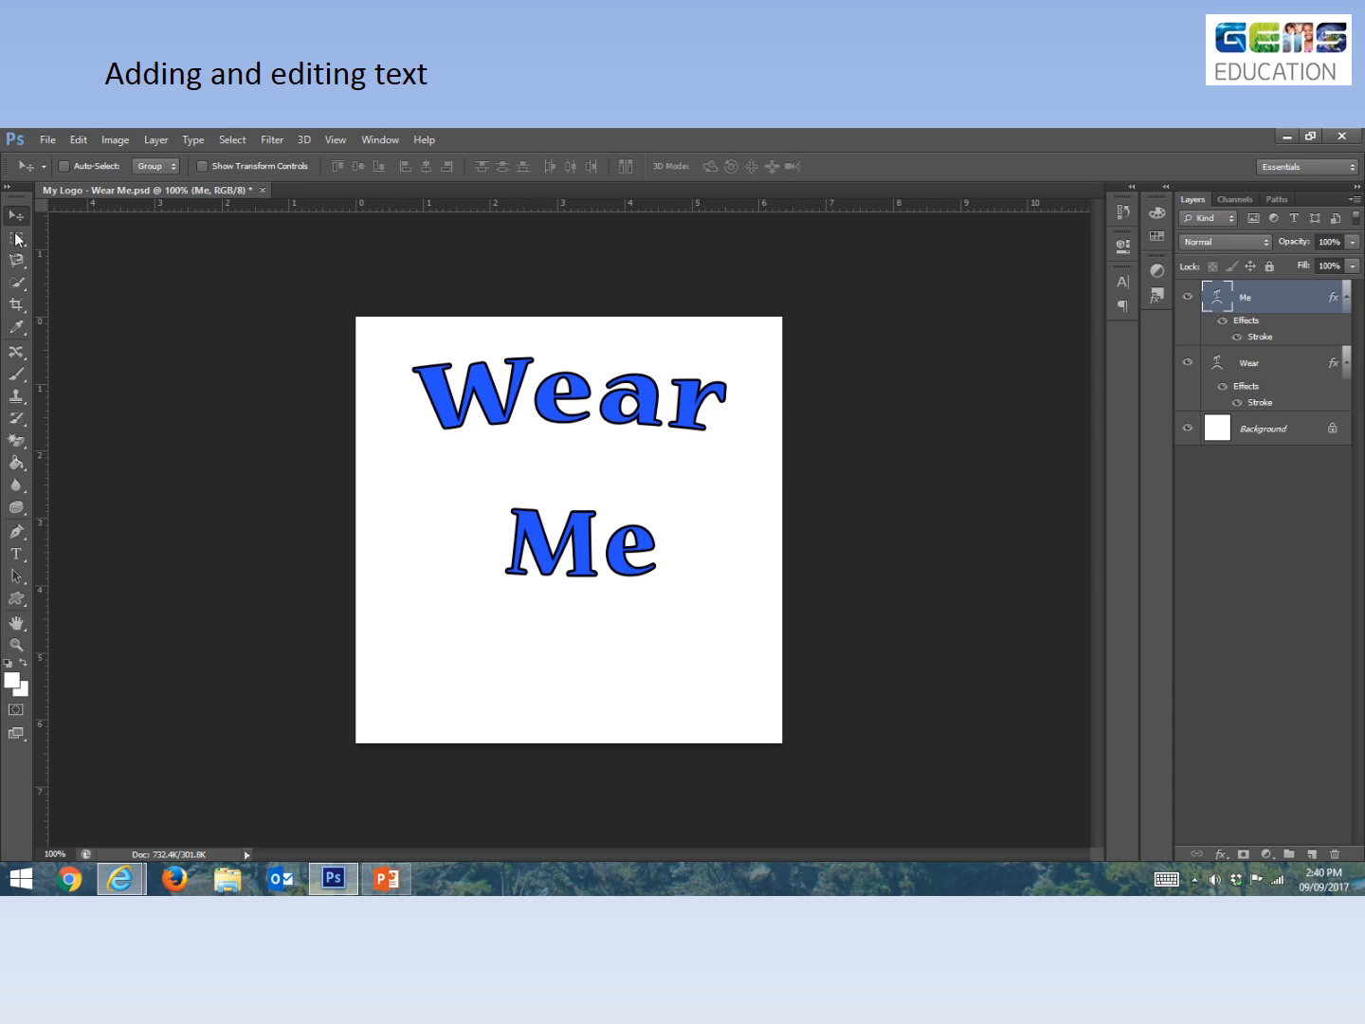
pyautogui.moveTo(586, 555); pyautogui.dragTo(573, 512)
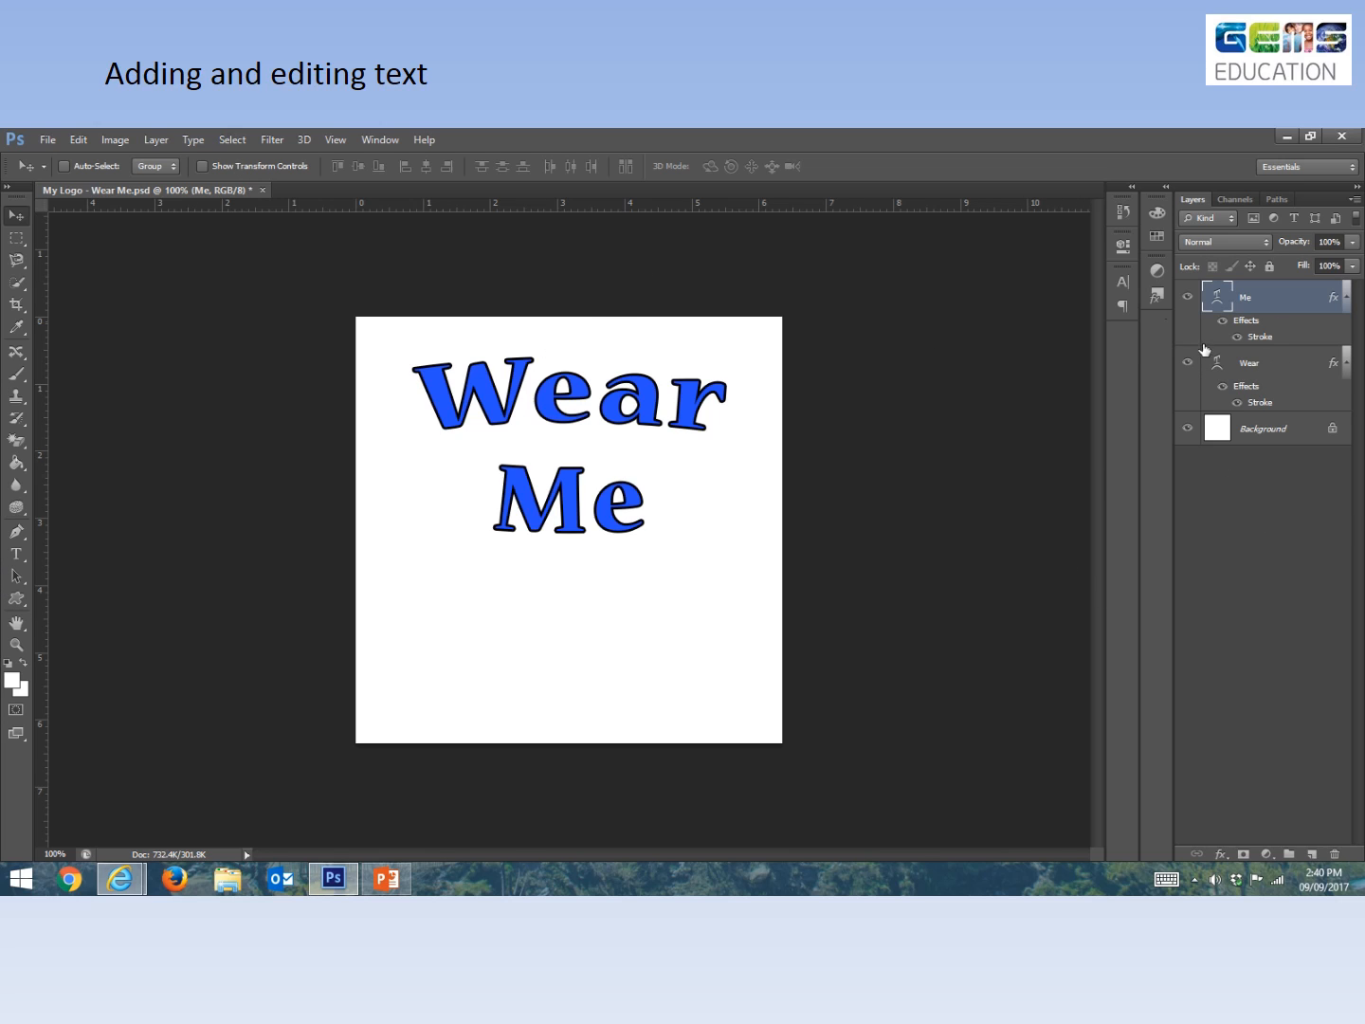
pyautogui.doubleClick(1217, 363)
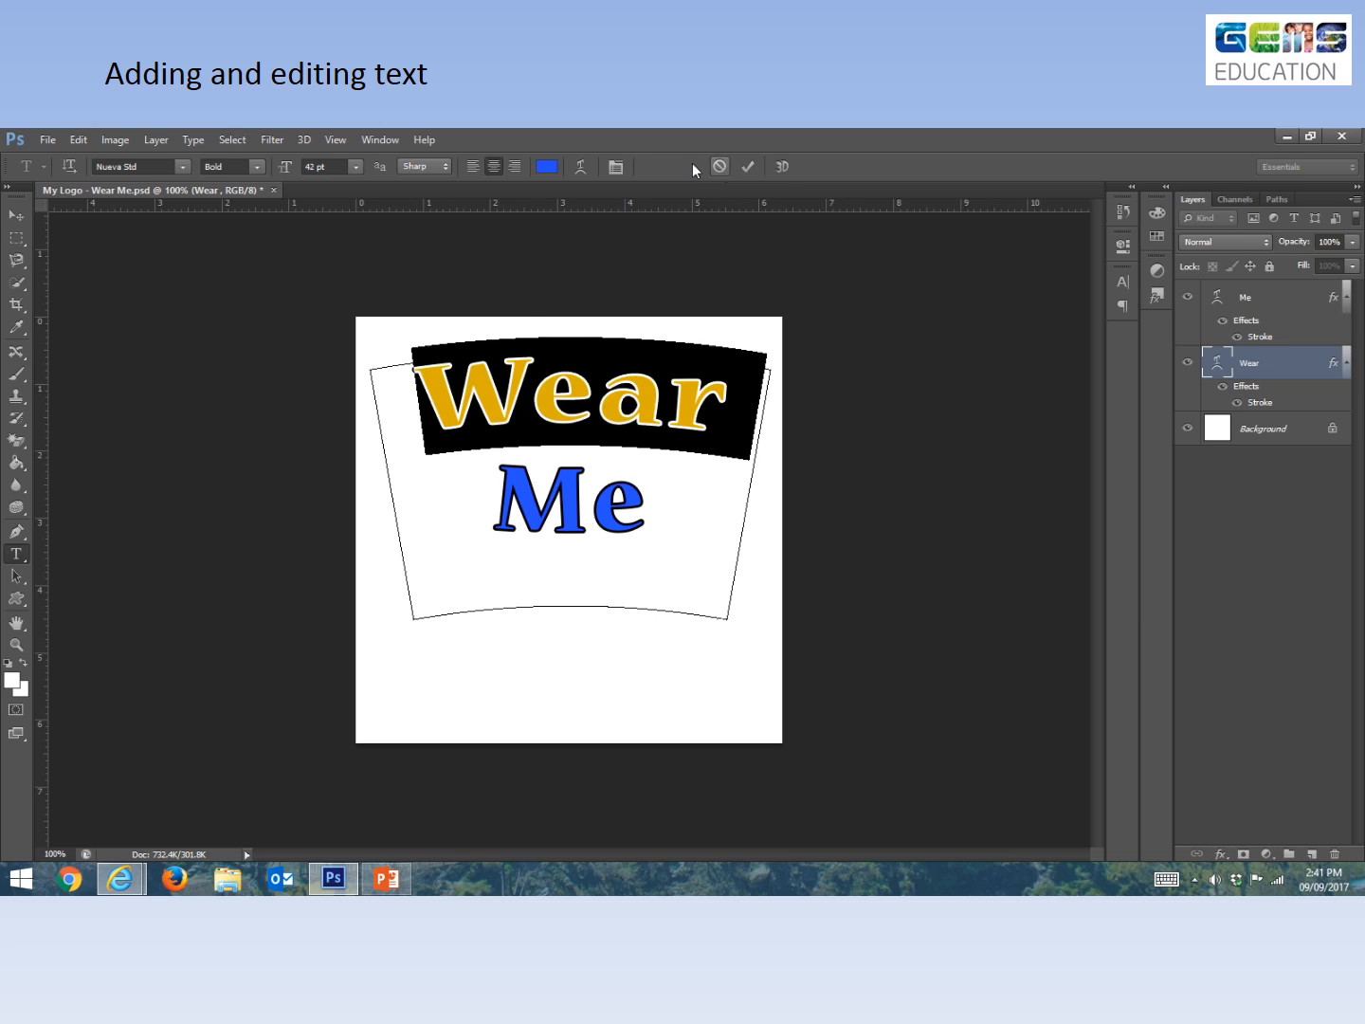
pyautogui.click(745, 167)
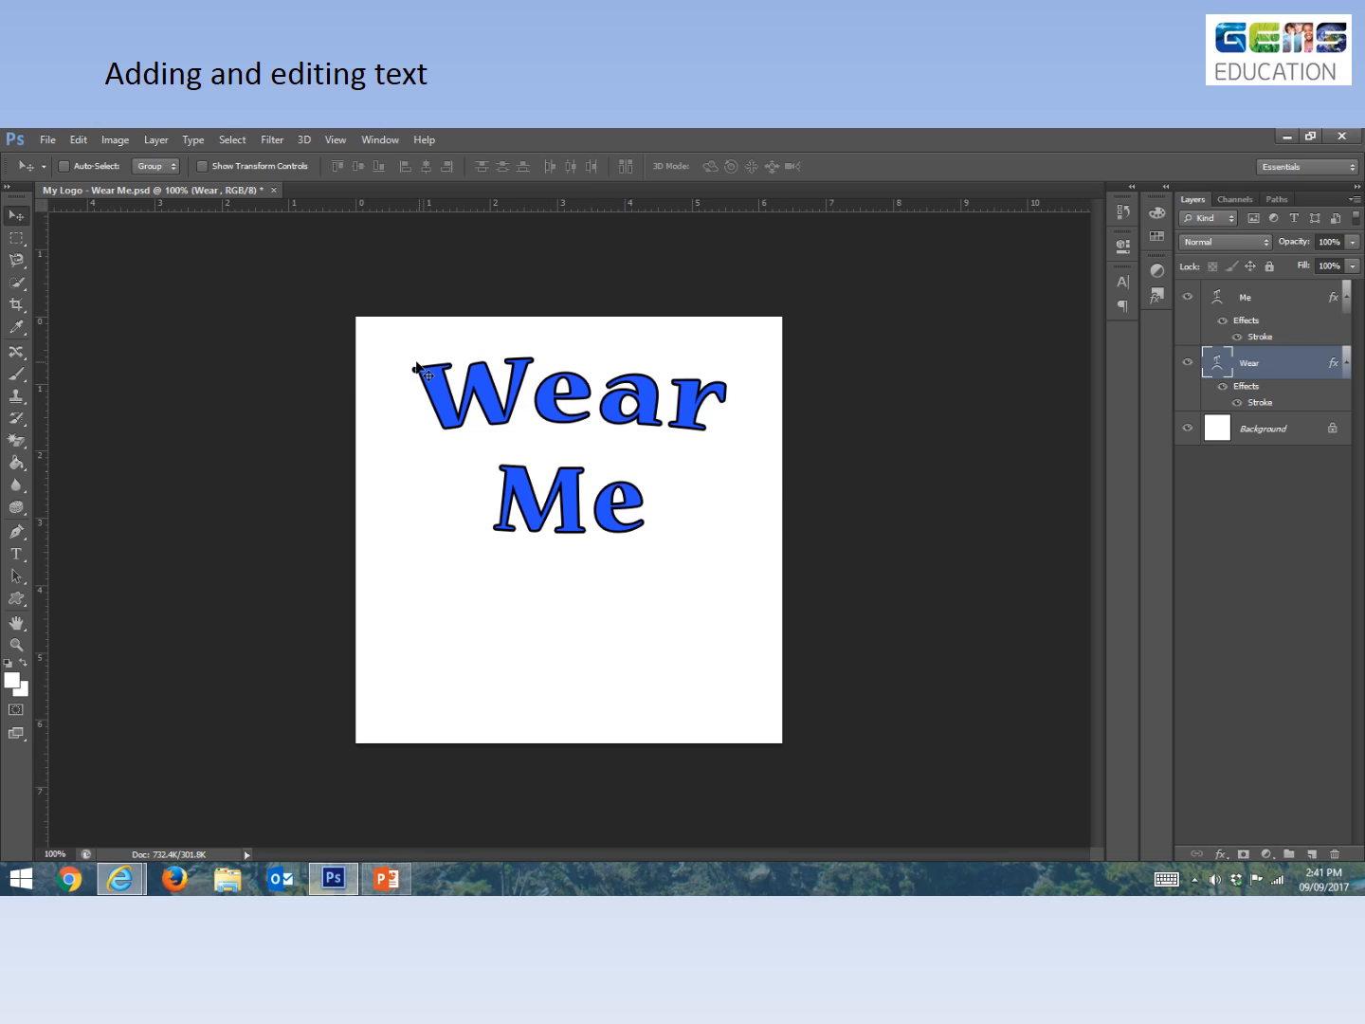
# Open the layer style settings of the "Wear" text layer, clear of the artwork, and show its Stroke options.
pyautogui.click(1255, 303)
pyautogui.click(1258, 368)
pyautogui.rightClick(1259, 372)
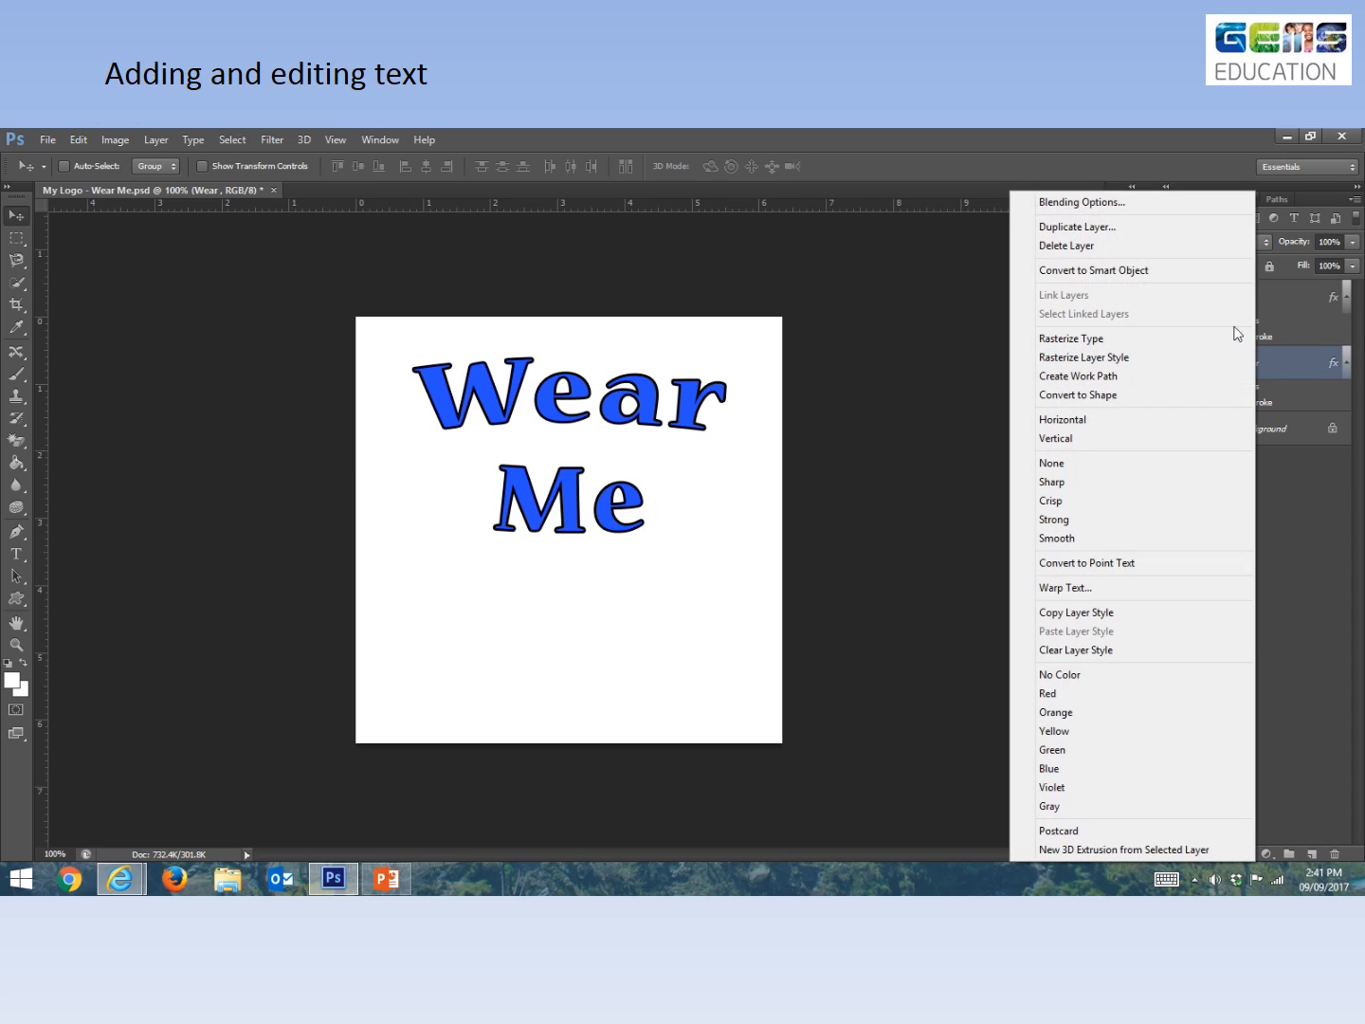
pyautogui.click(1097, 202)
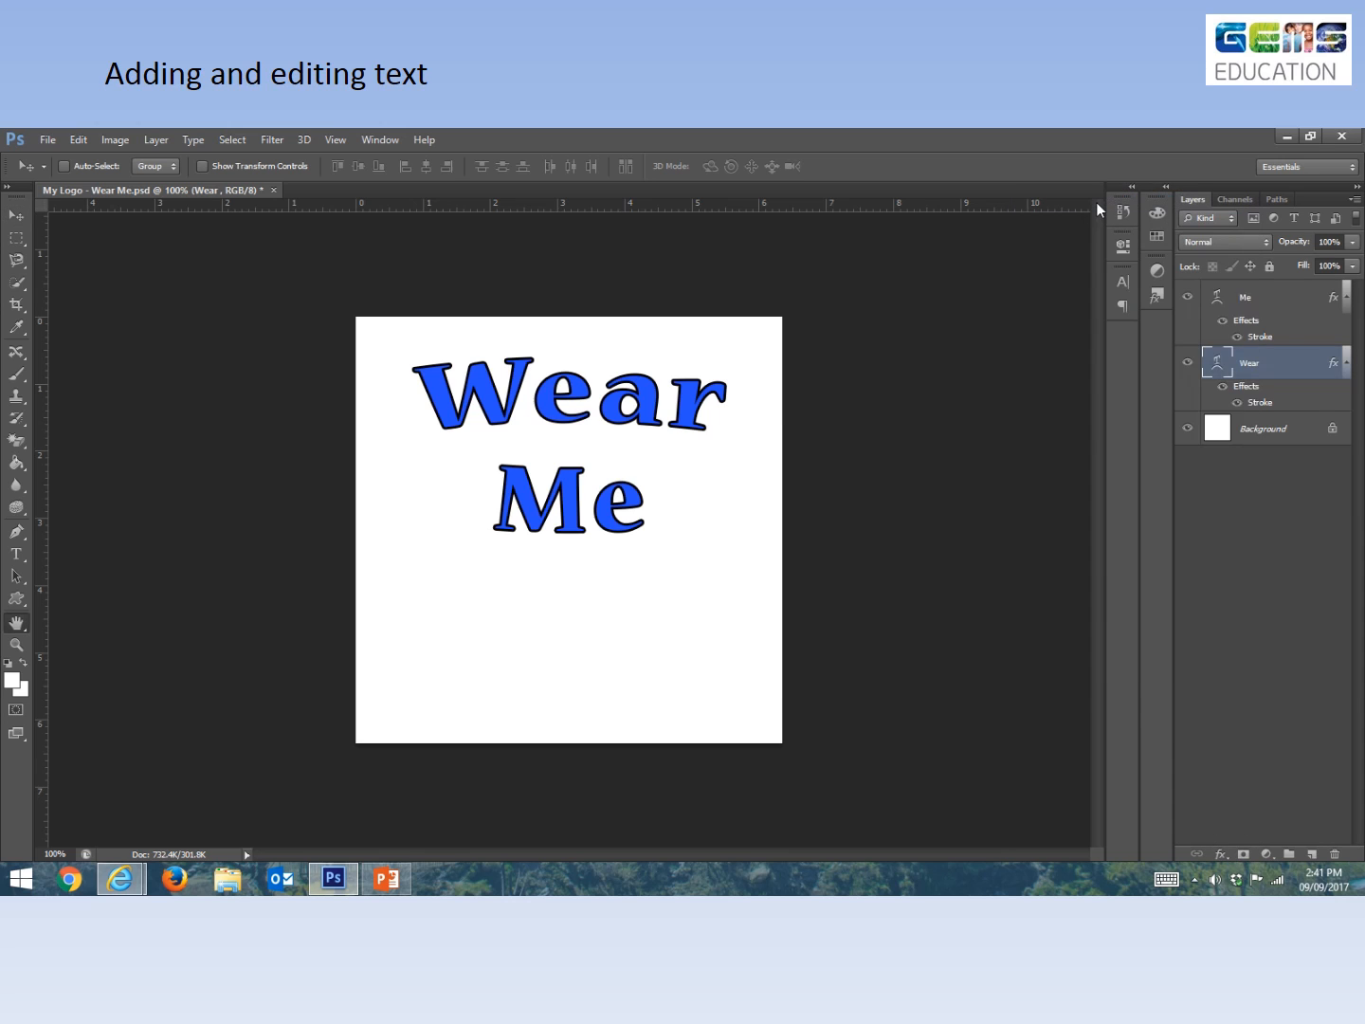
pyautogui.moveTo(1063, 318); pyautogui.dragTo(1104, 430)
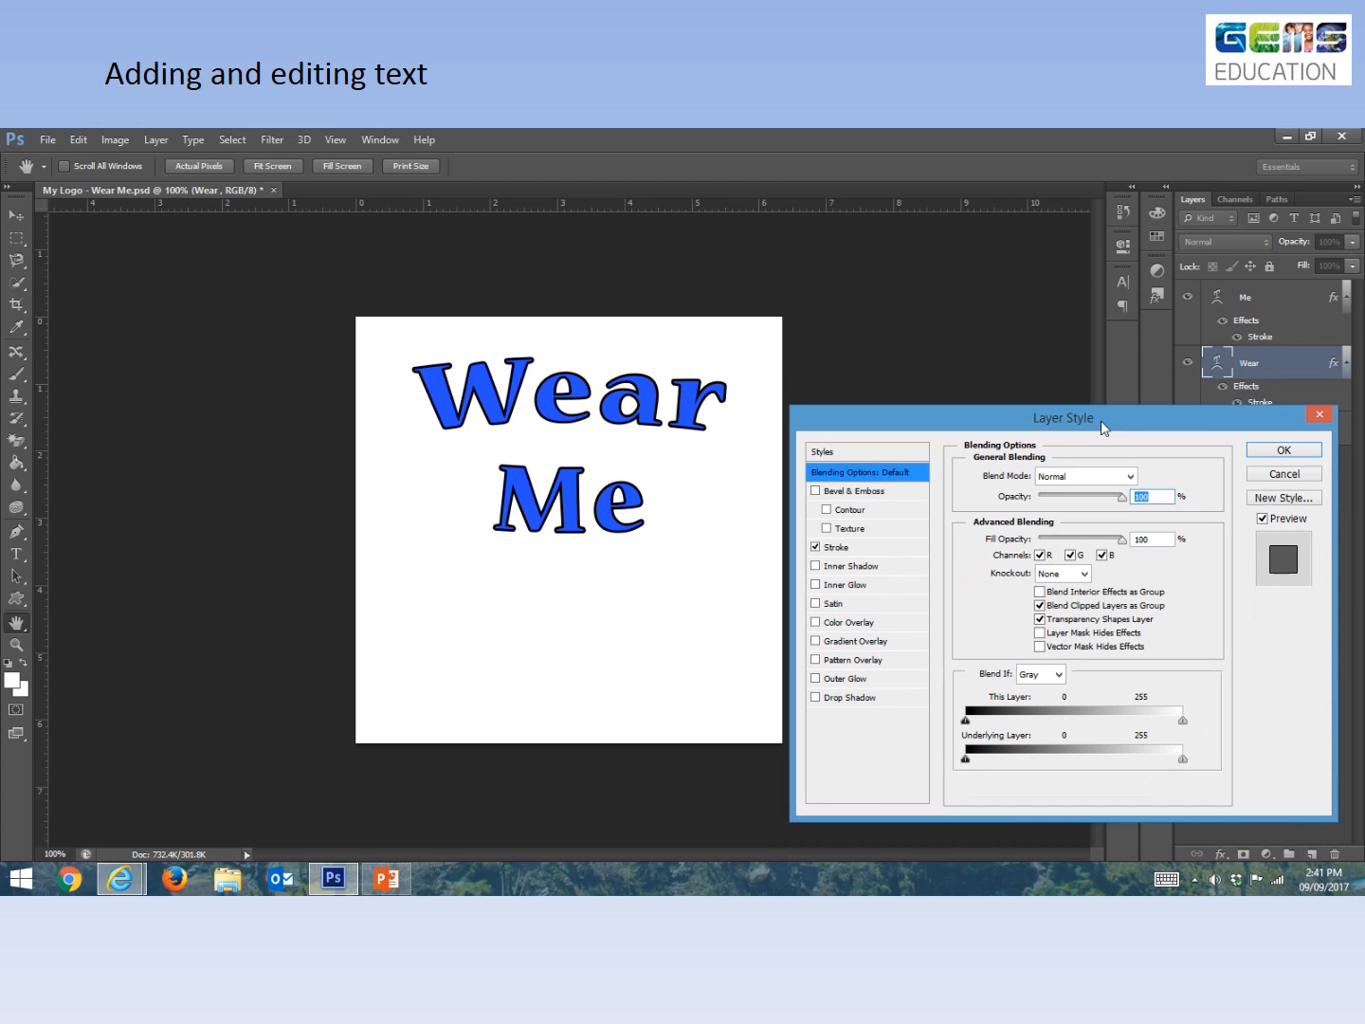
pyautogui.click(854, 547)
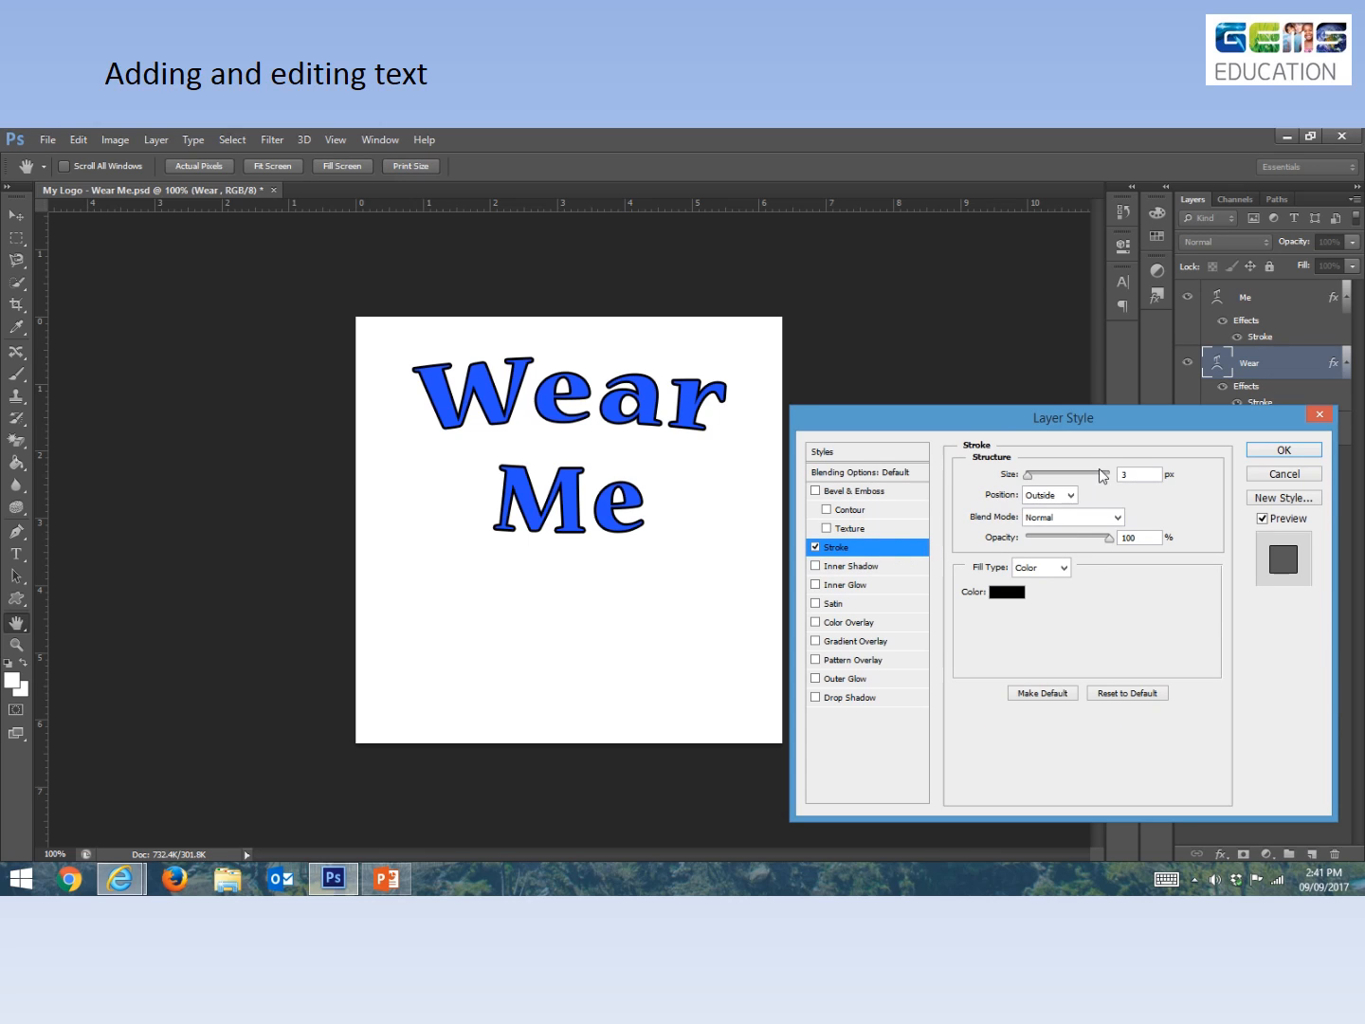
# Turn the stroke on the "Wear" text off and back on to compare its effect.
pyautogui.click(815, 548)
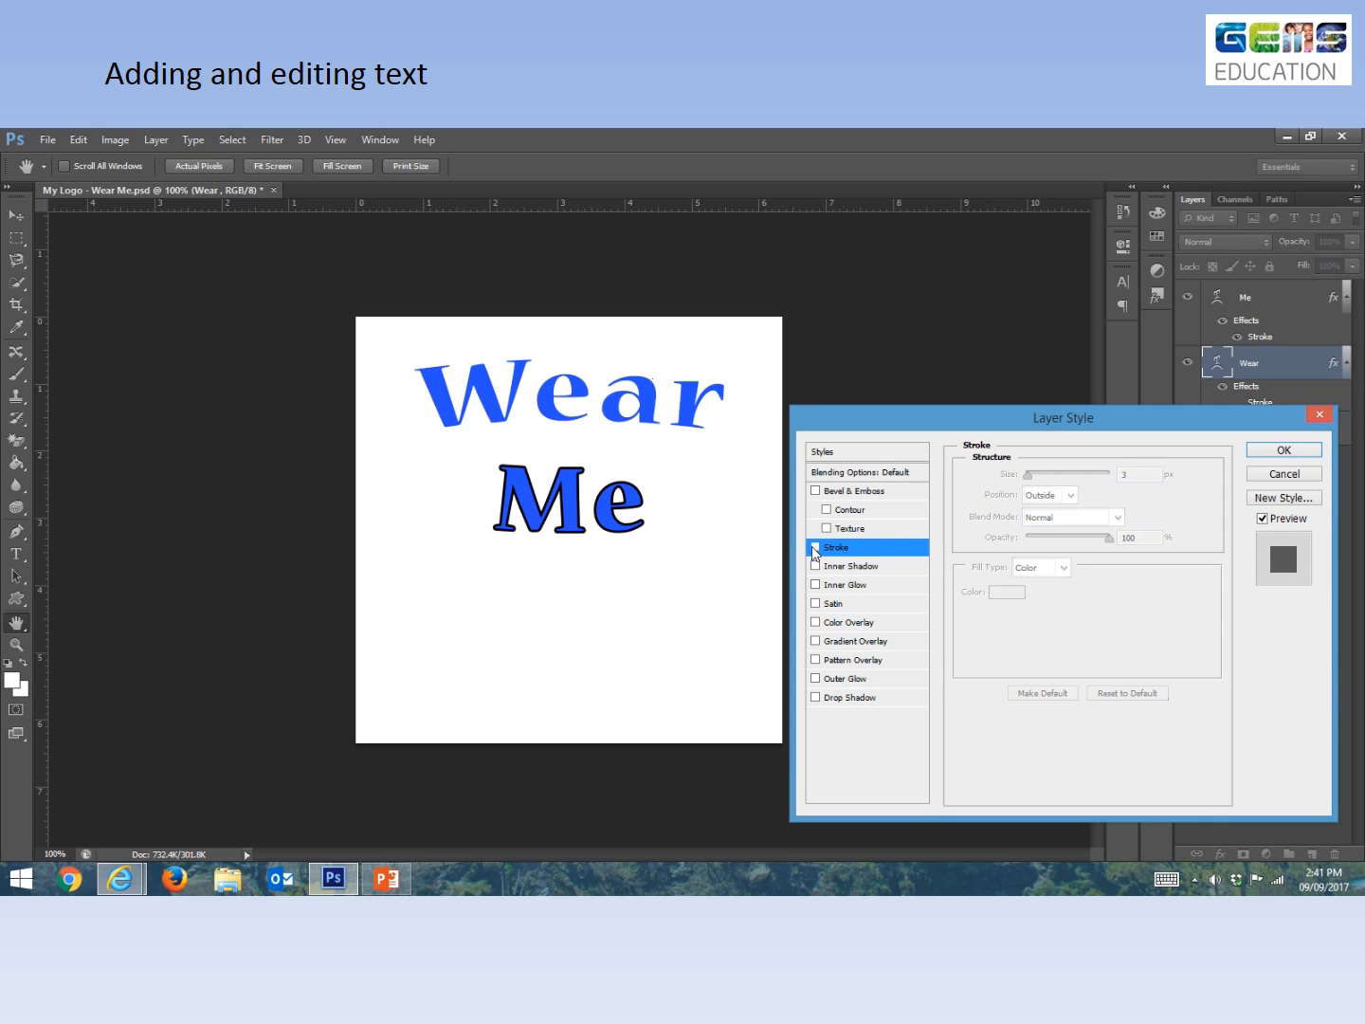
pyautogui.click(814, 547)
pyautogui.click(877, 546)
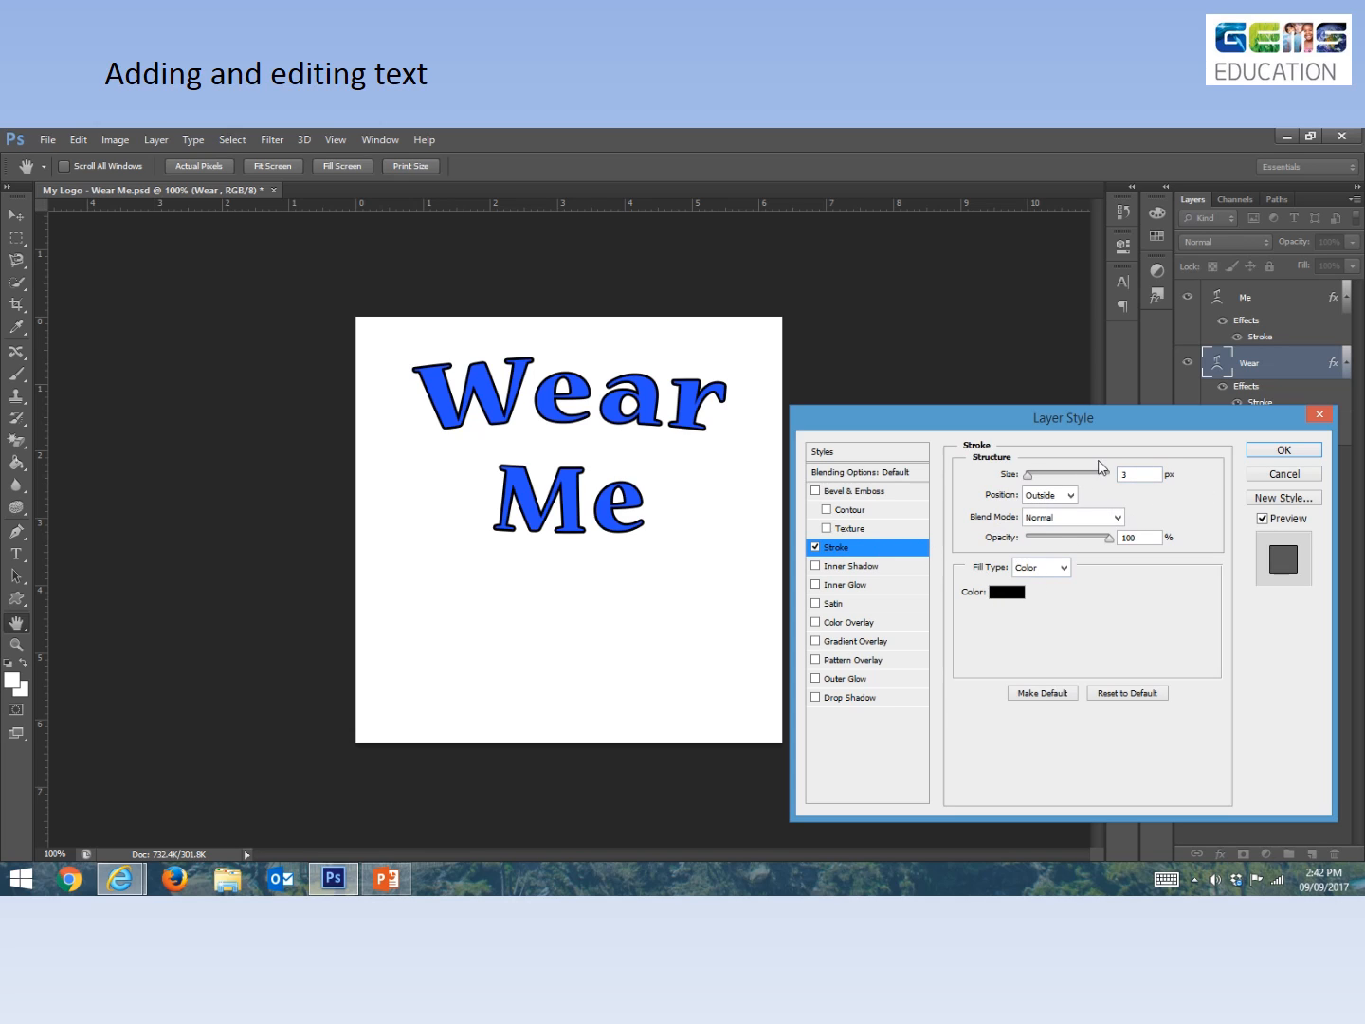
# Try a bright red stroke colour (RGB 242, 0, 0) on the "Wear" text and restore it to black (000000).
pyautogui.click(1009, 592)
pyautogui.moveTo(913, 464)
pyautogui.mouseDown()
pyautogui.moveTo(855, 552)
pyautogui.moveTo(754, 626)
pyautogui.mouseUp()
pyautogui.moveTo(647, 717); pyautogui.dragTo(703, 680)
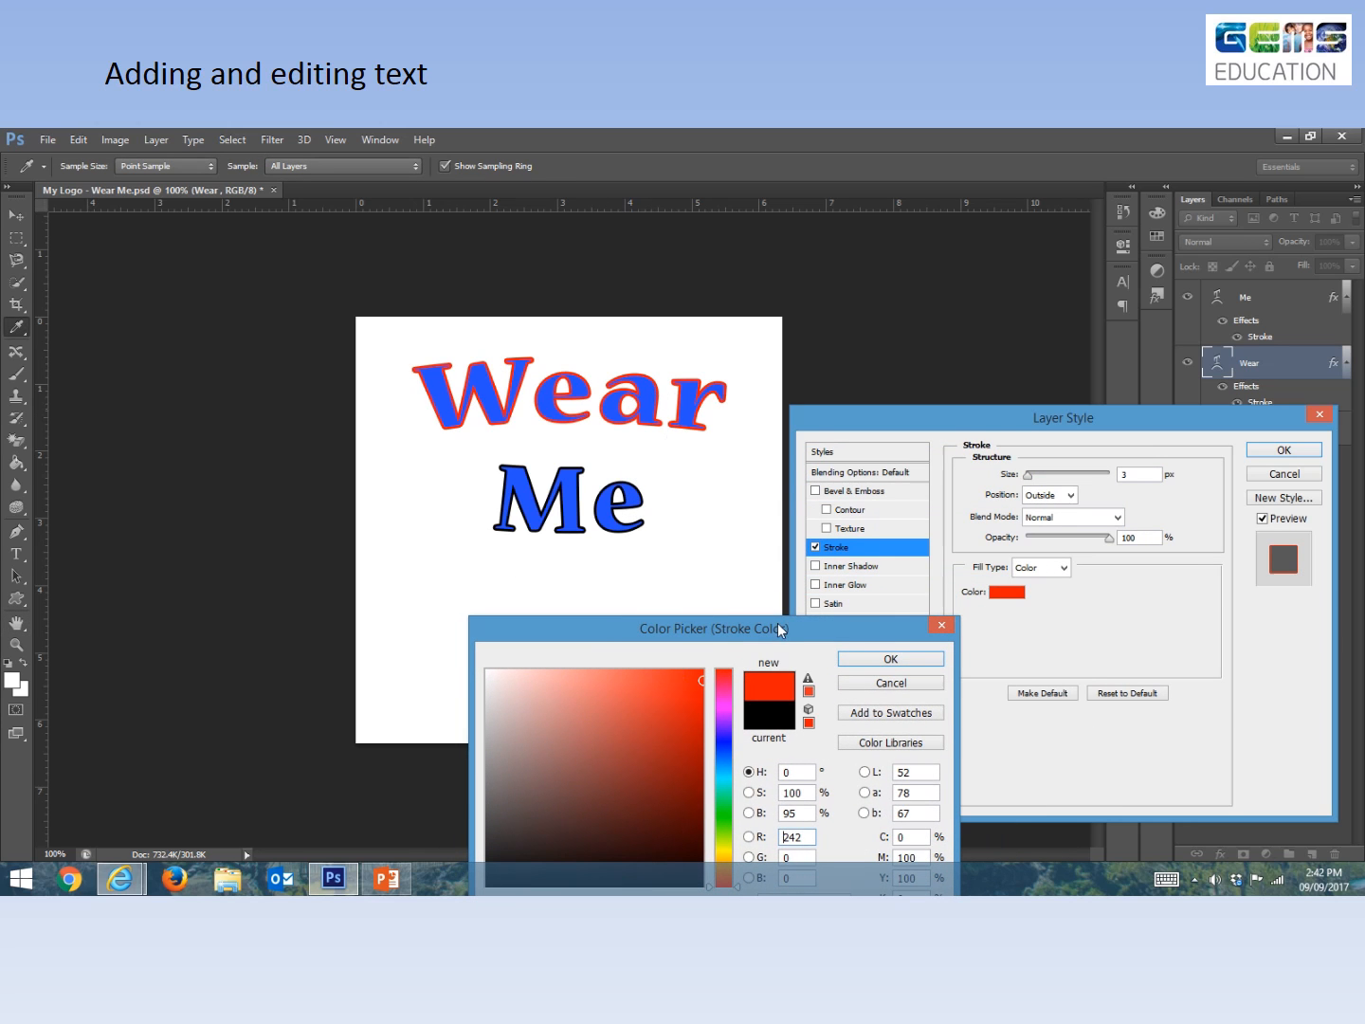
pyautogui.moveTo(782, 628); pyautogui.dragTo(799, 494)
pyautogui.write('0')
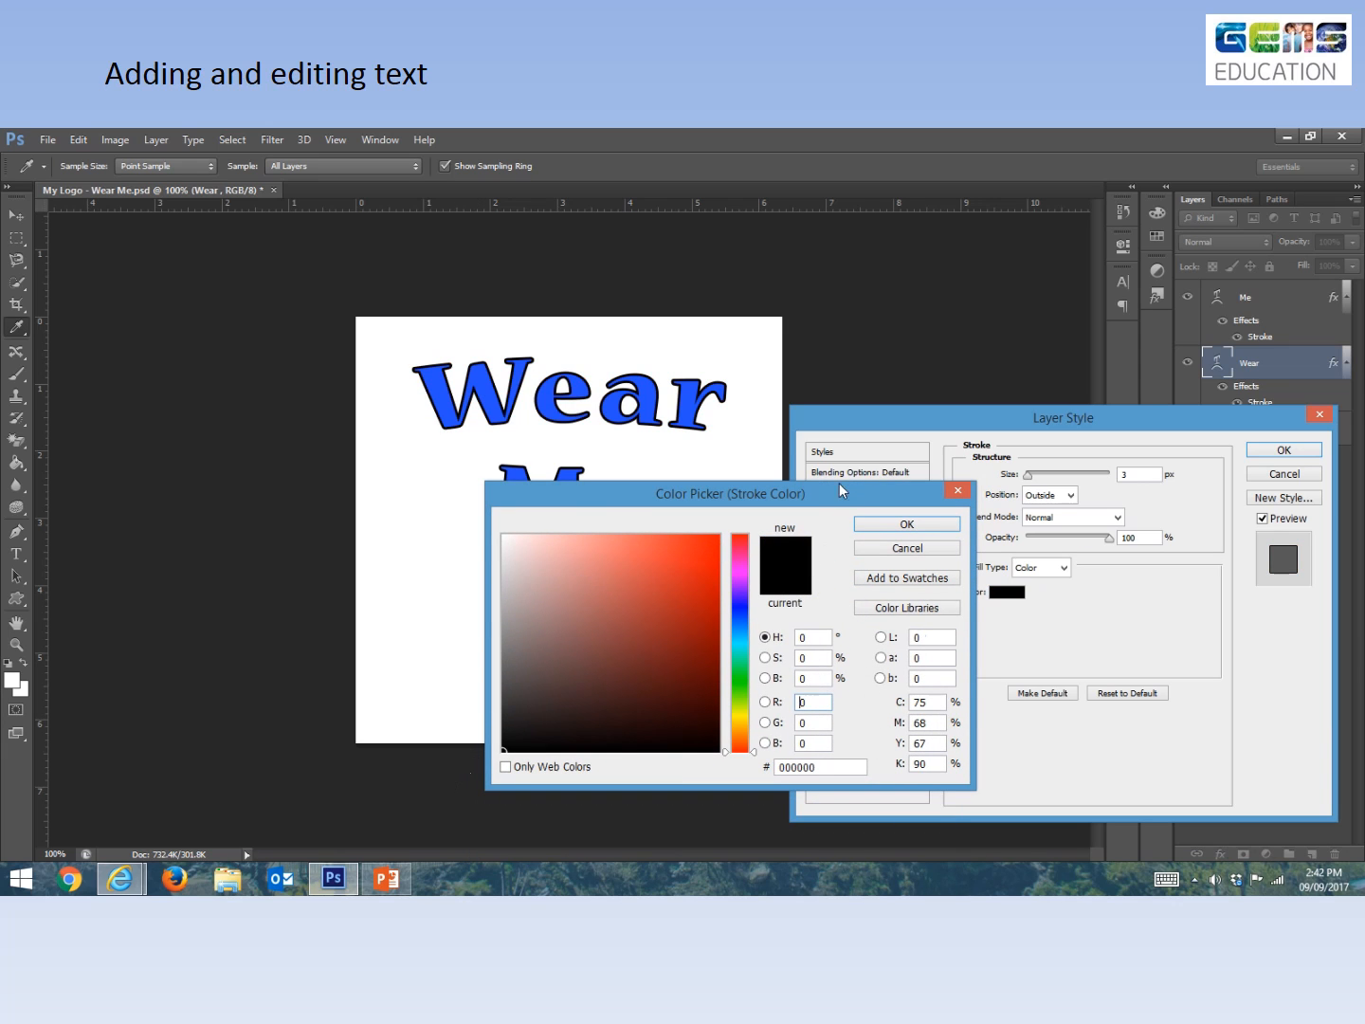
pyautogui.click(887, 525)
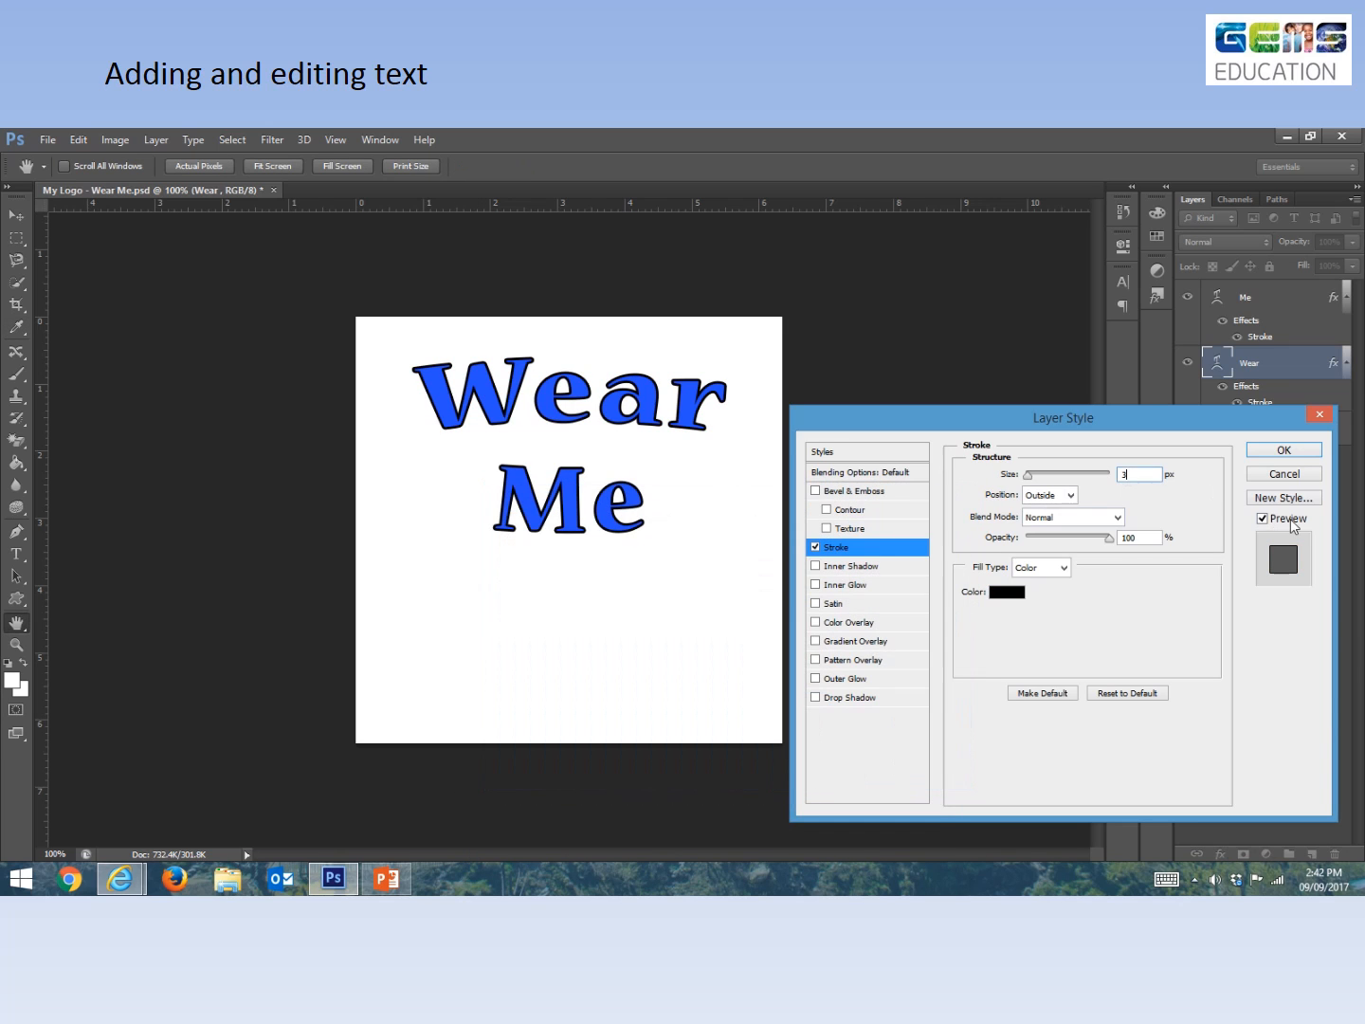
# Try a 6 px stroke size on the "Wear" text and set it back to 3 px.
pyautogui.press('BackSpace')
pyautogui.write('6')
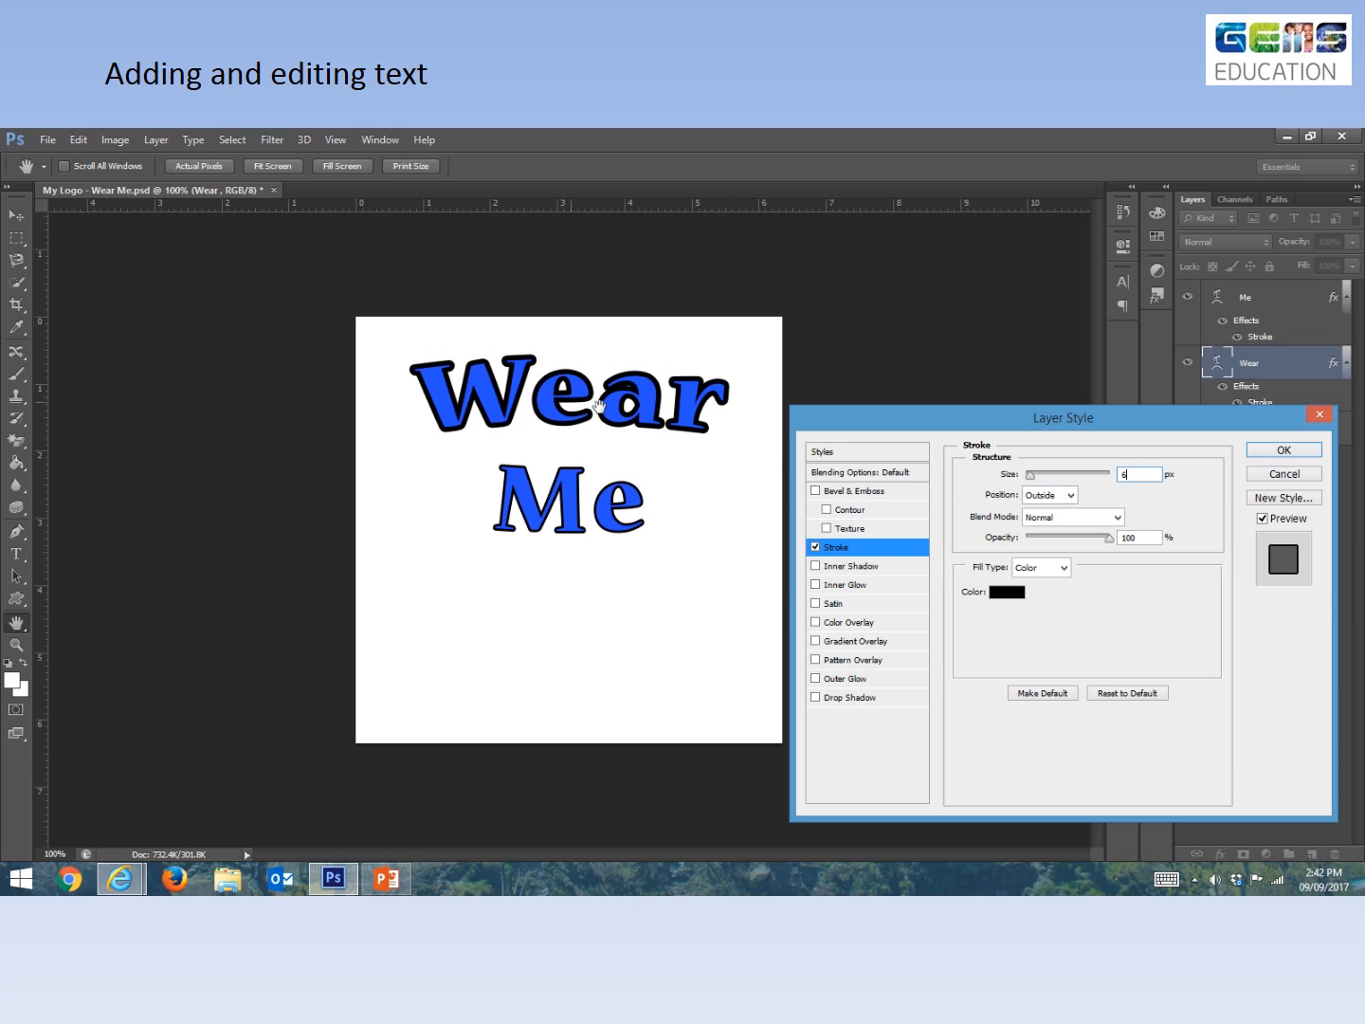
pyautogui.moveTo(1152, 473); pyautogui.dragTo(1108, 480)
pyautogui.write('3')
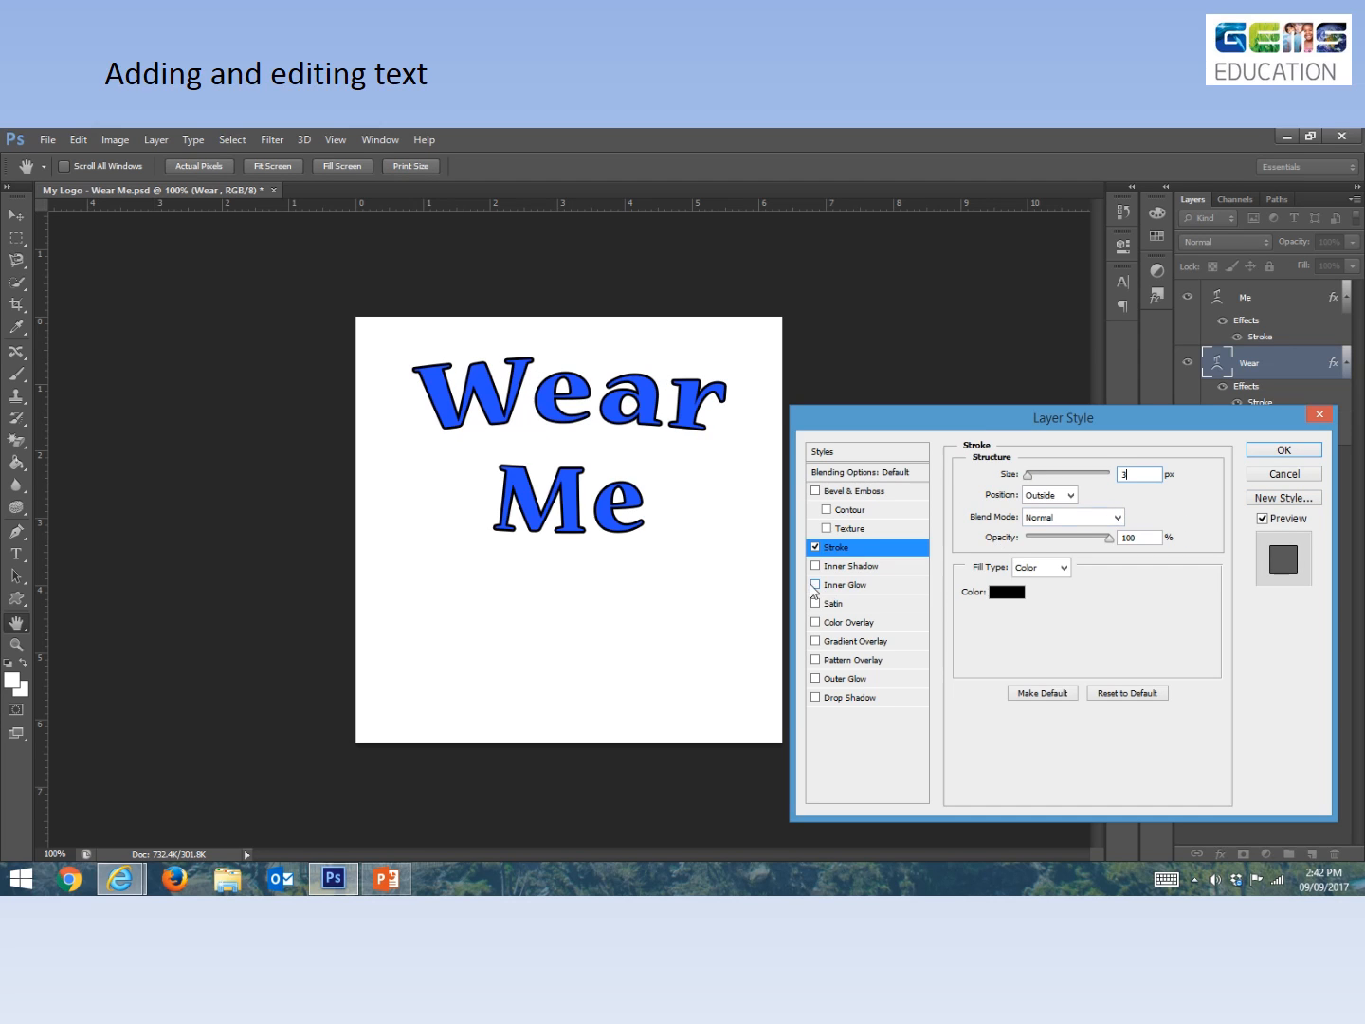
# Try the Inner Shadow effect on the "Wear" text and turn it off again.
pyautogui.click(856, 568)
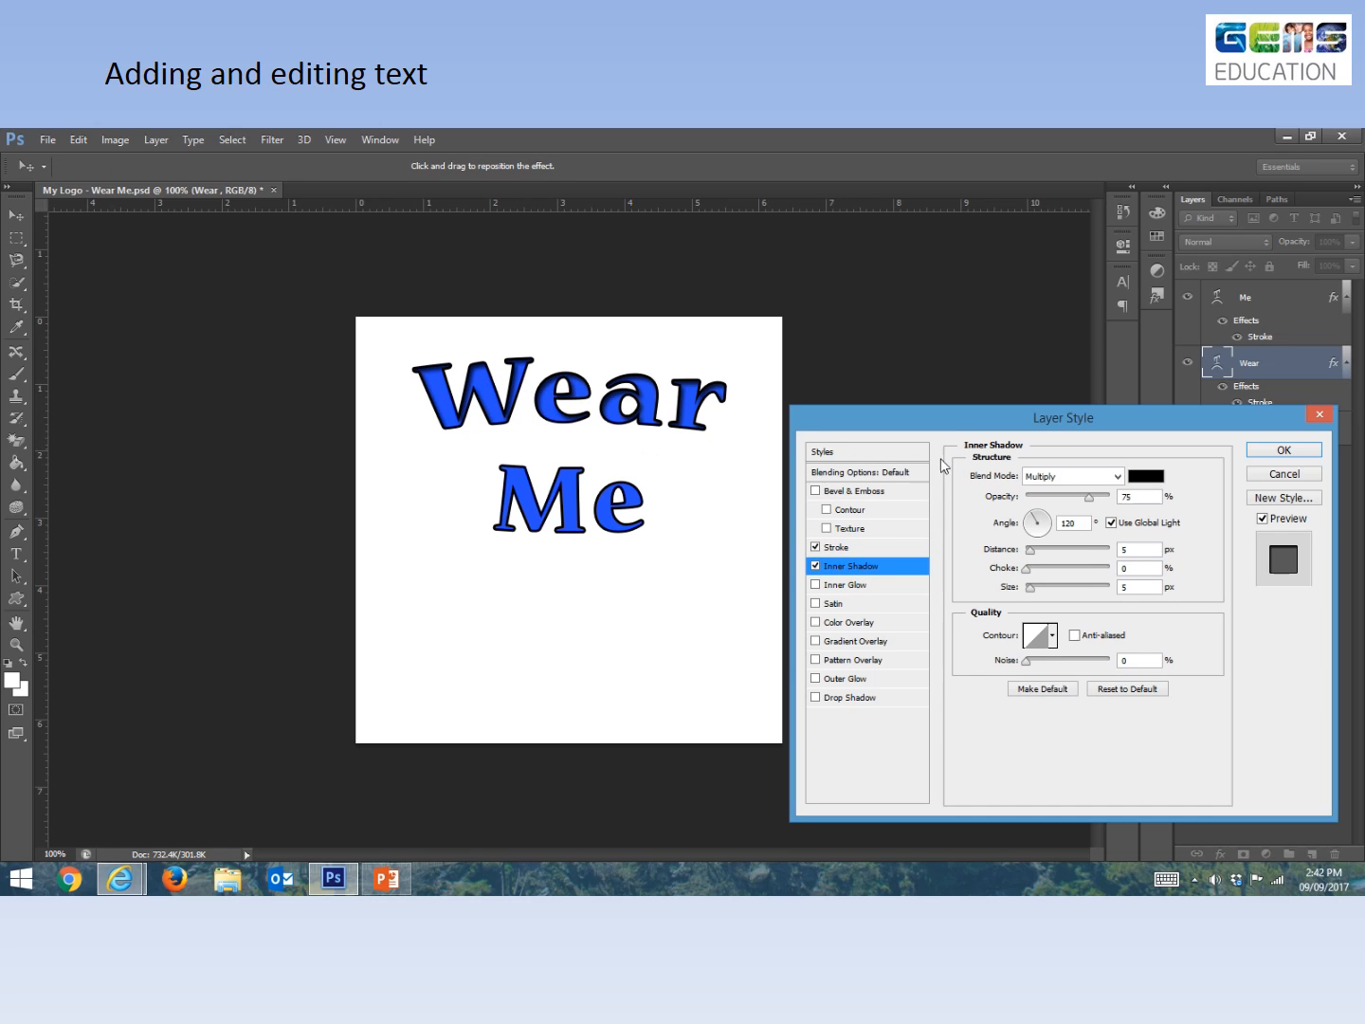
pyautogui.click(817, 566)
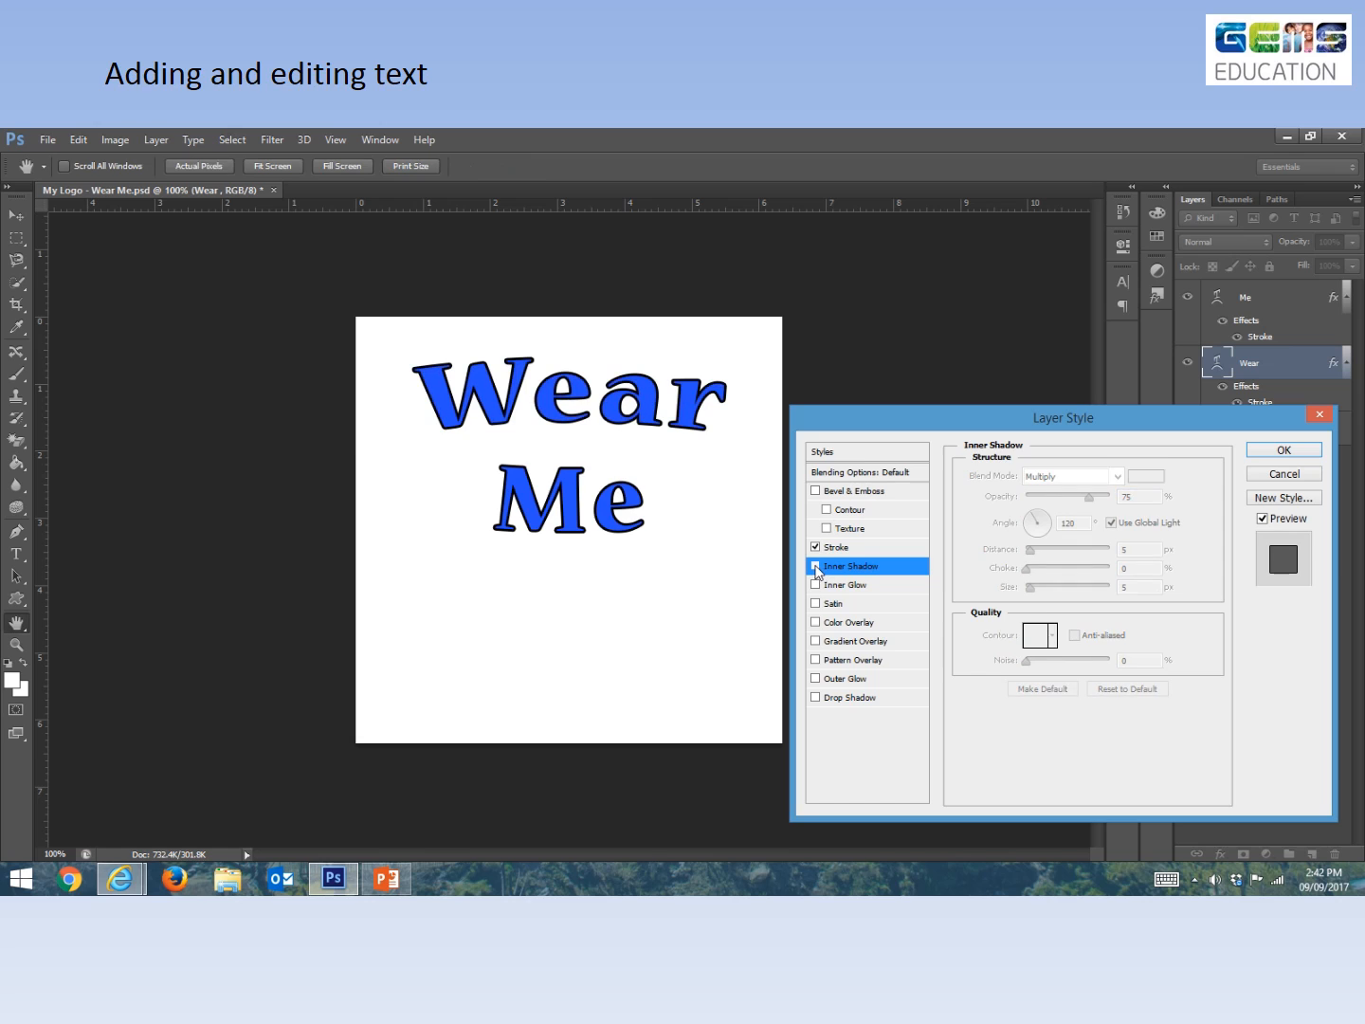
# Apply the Inner Shadow and Bevel & Emboss effects to the "Wear" text with their default settings.
pyautogui.click(814, 566)
pyautogui.click(893, 567)
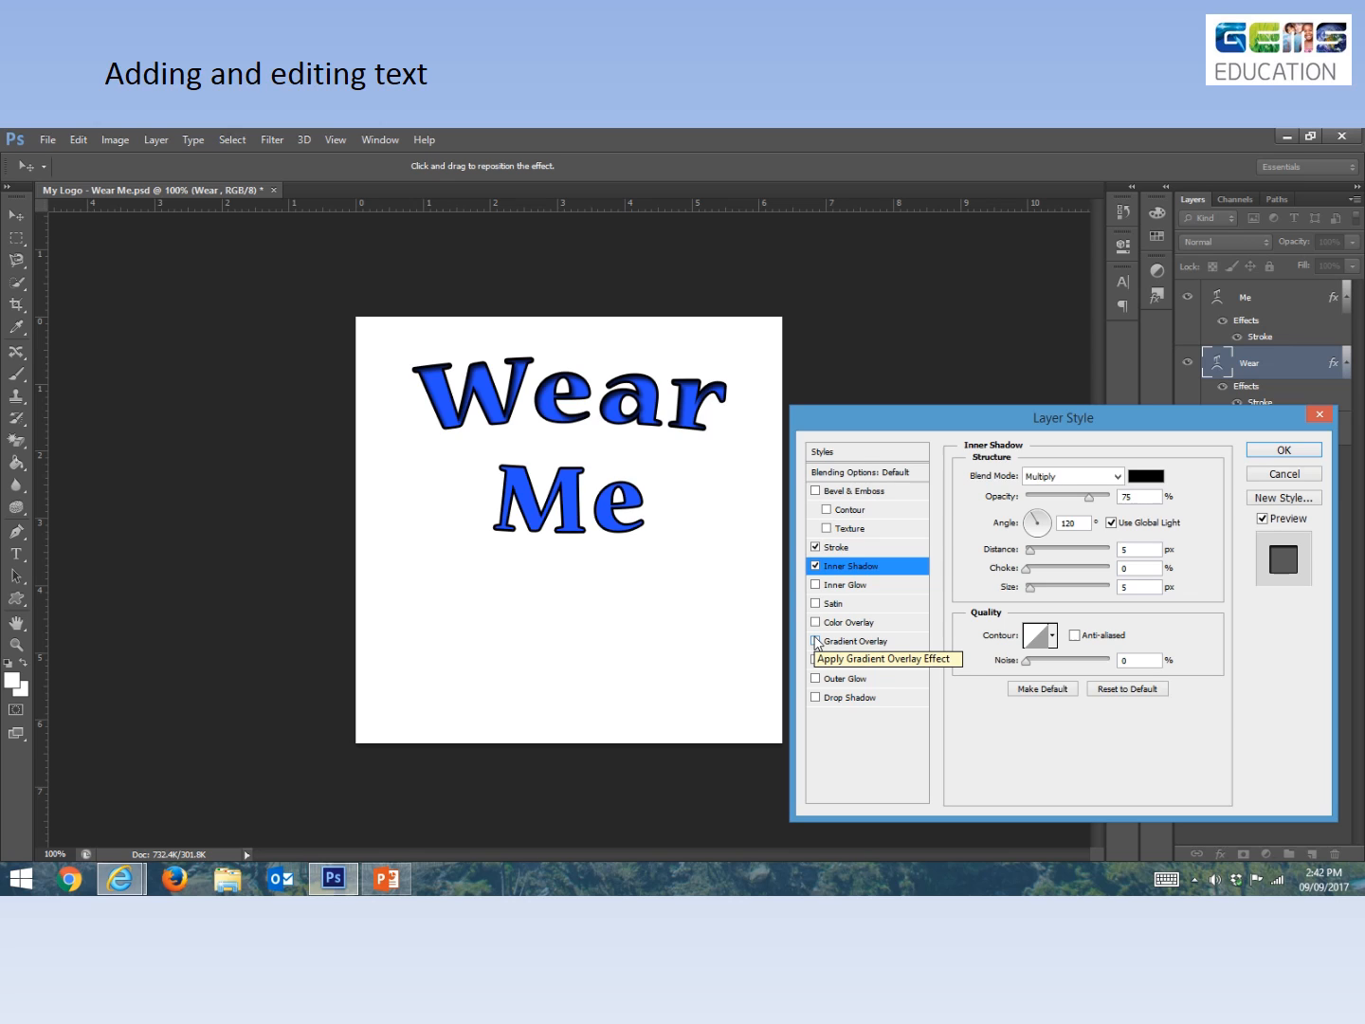
pyautogui.click(824, 492)
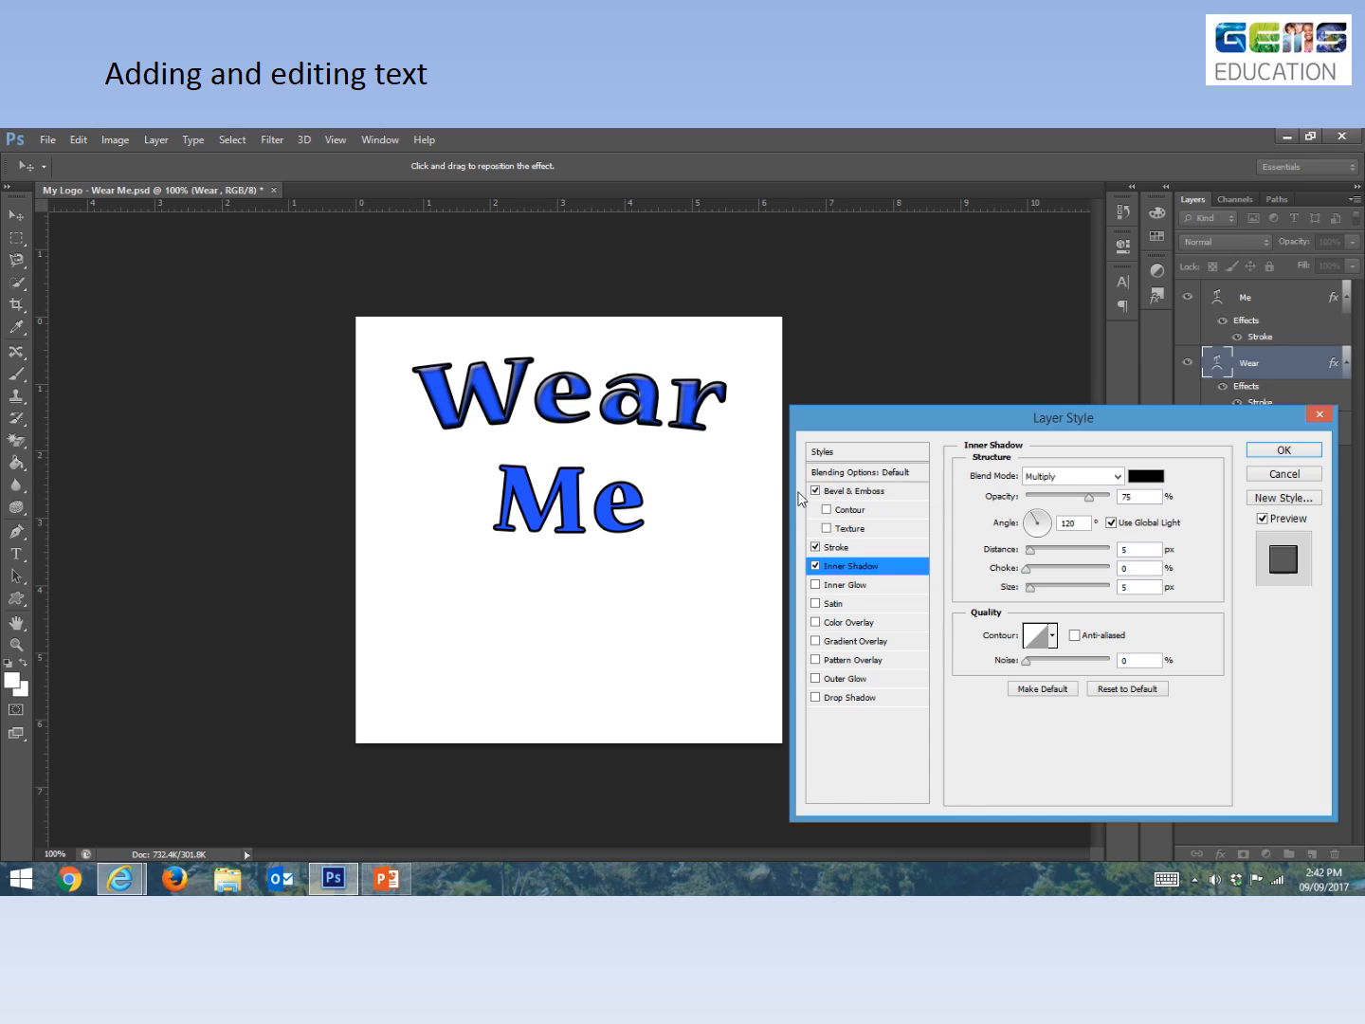
pyautogui.click(1285, 449)
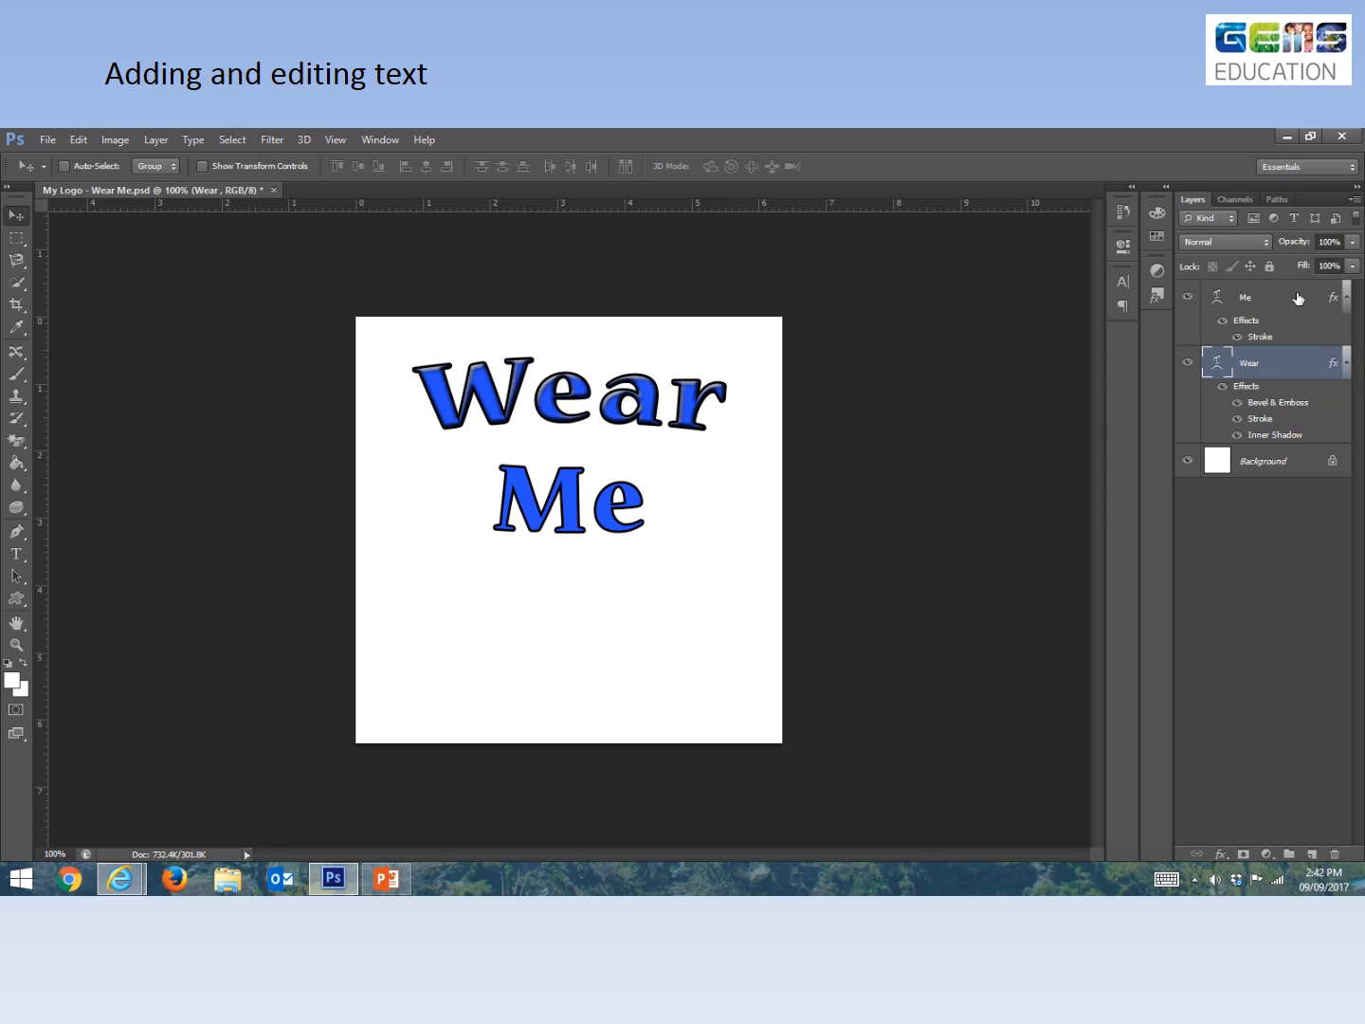
# Copy the layer style of the "Wear" layer, paste it onto the "Me" layer and deselect all layers.
pyautogui.rightClick(1287, 371)
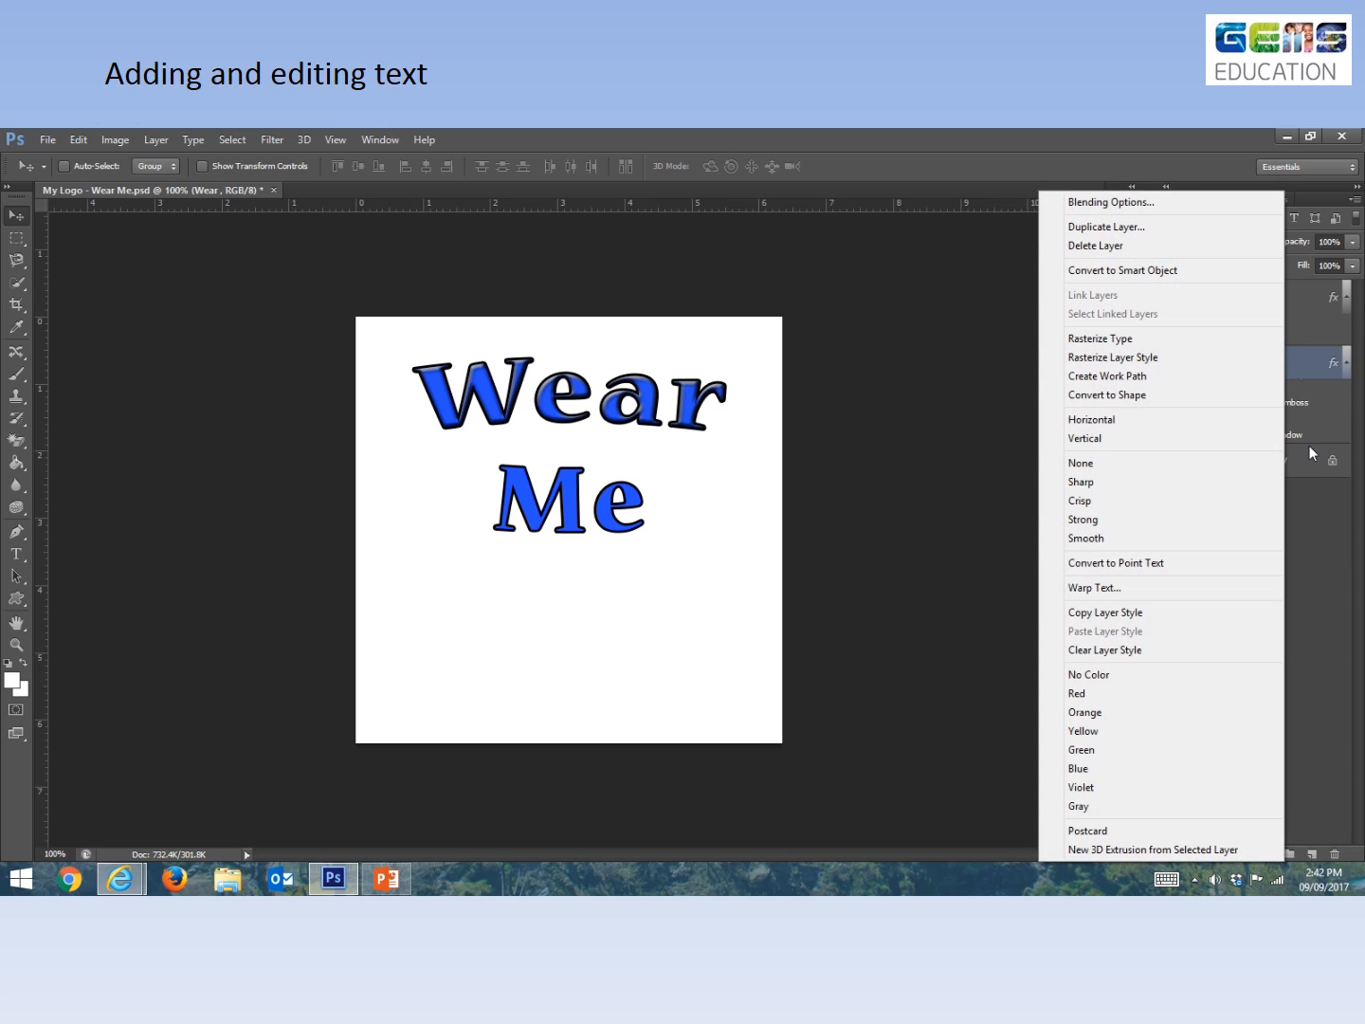
pyautogui.press('Escape')
pyautogui.rightClick(1280, 365)
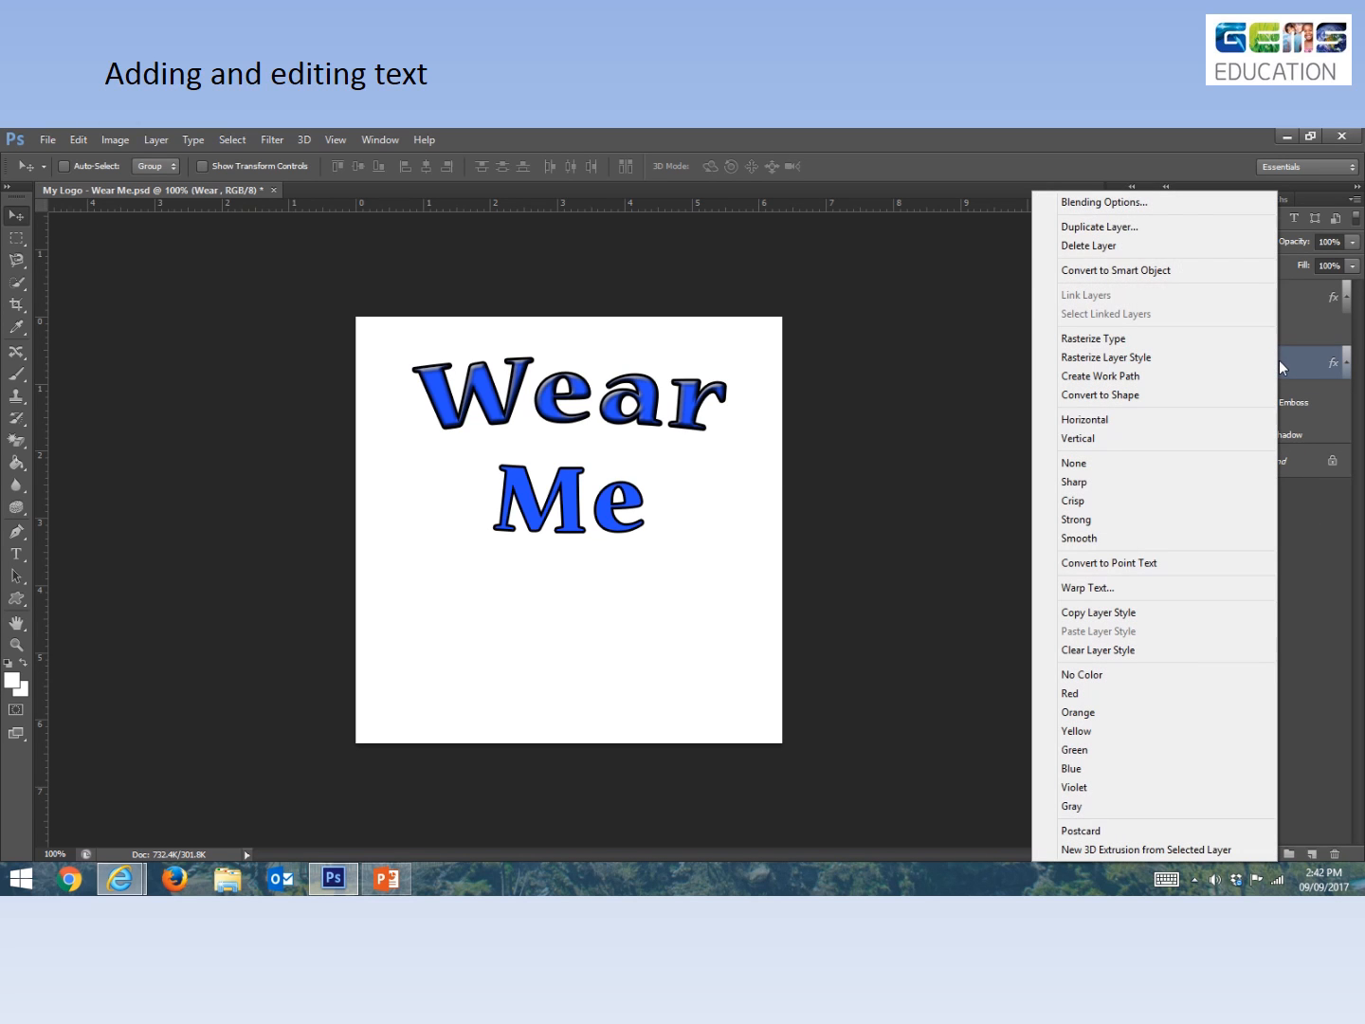
pyautogui.click(1081, 616)
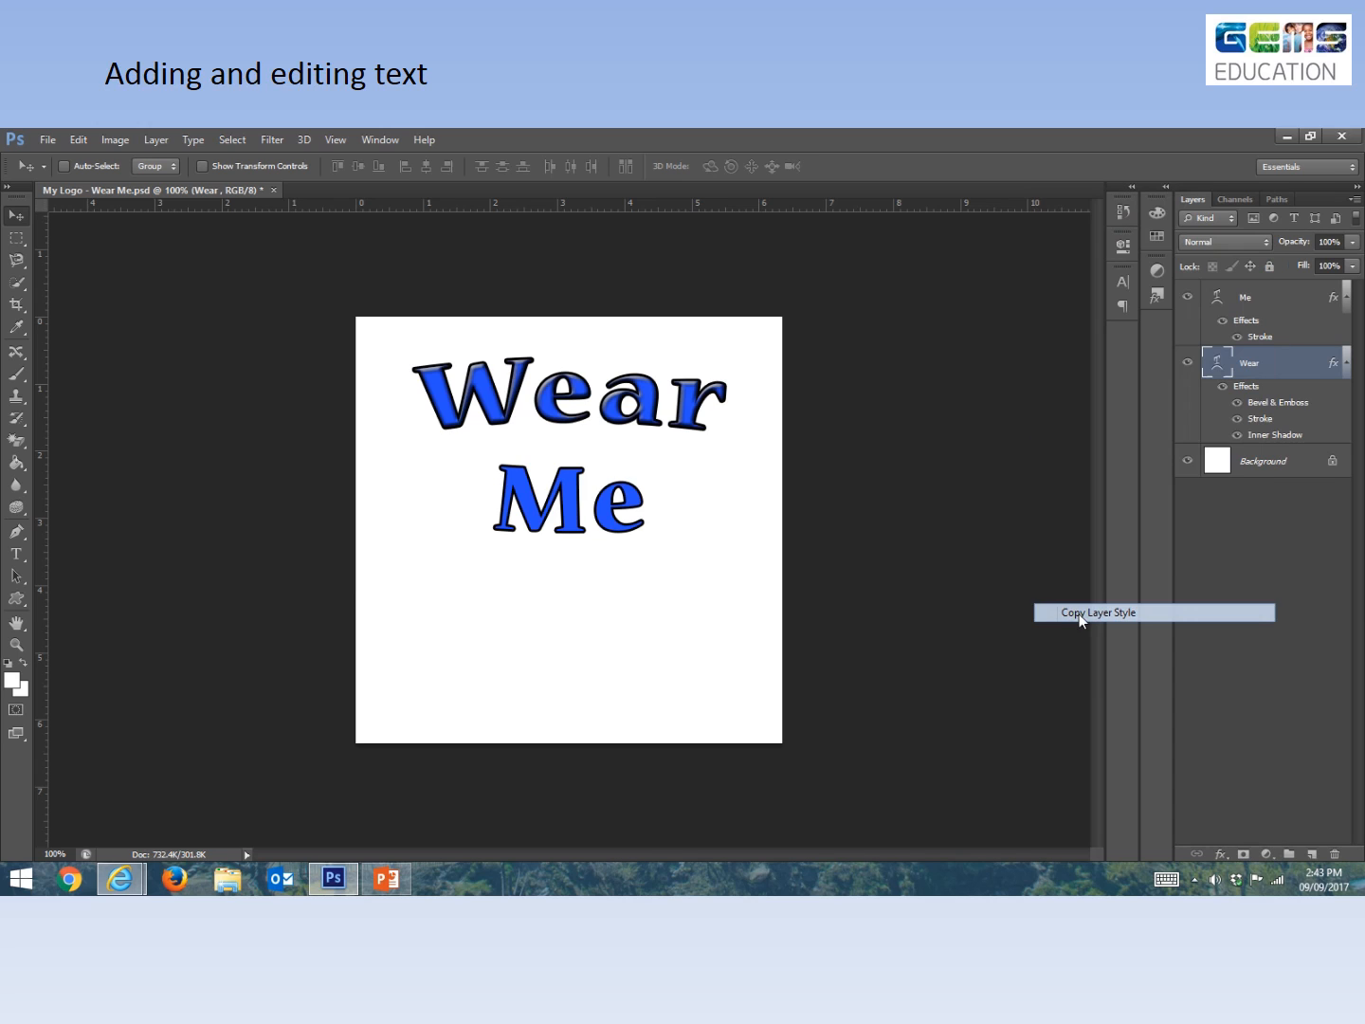
pyautogui.click(1248, 296)
pyautogui.rightClick(1250, 295)
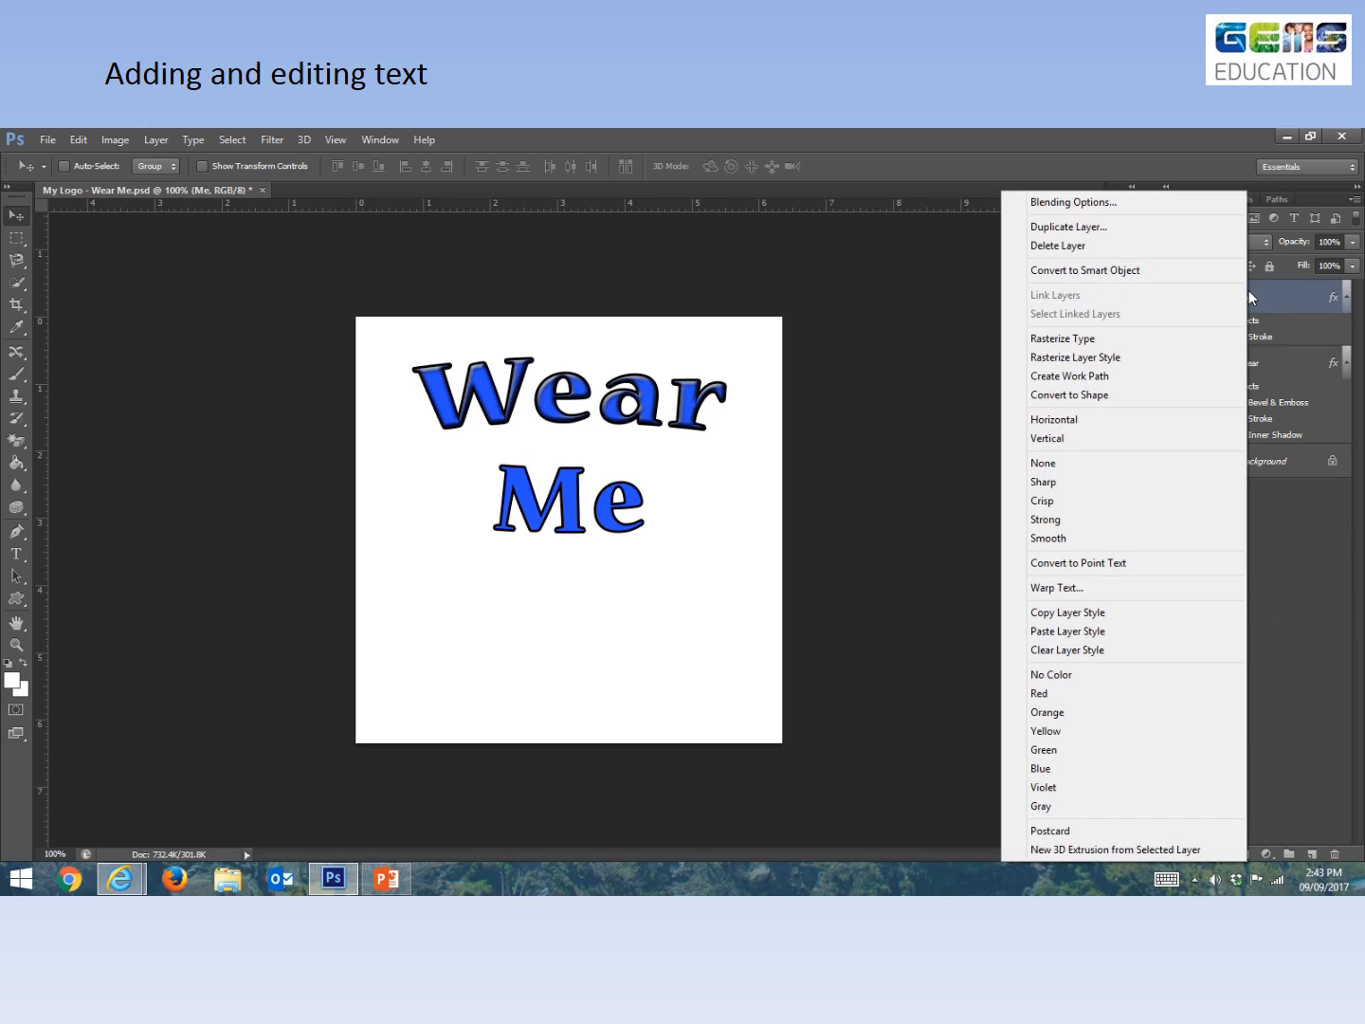
pyautogui.click(1115, 630)
pyautogui.click(1250, 580)
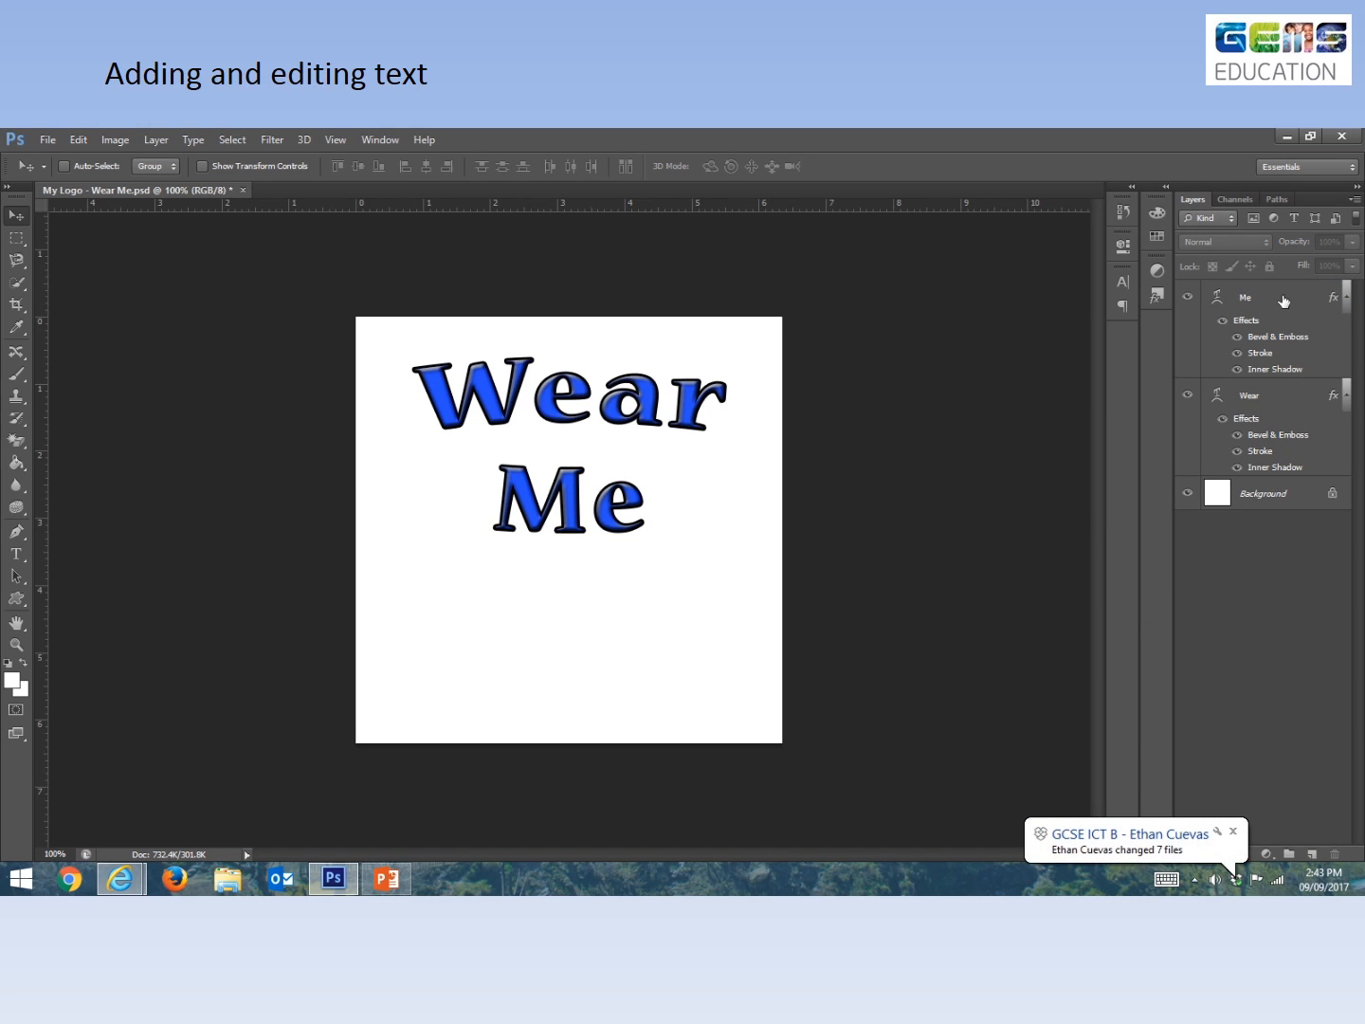
pyautogui.click(1233, 832)
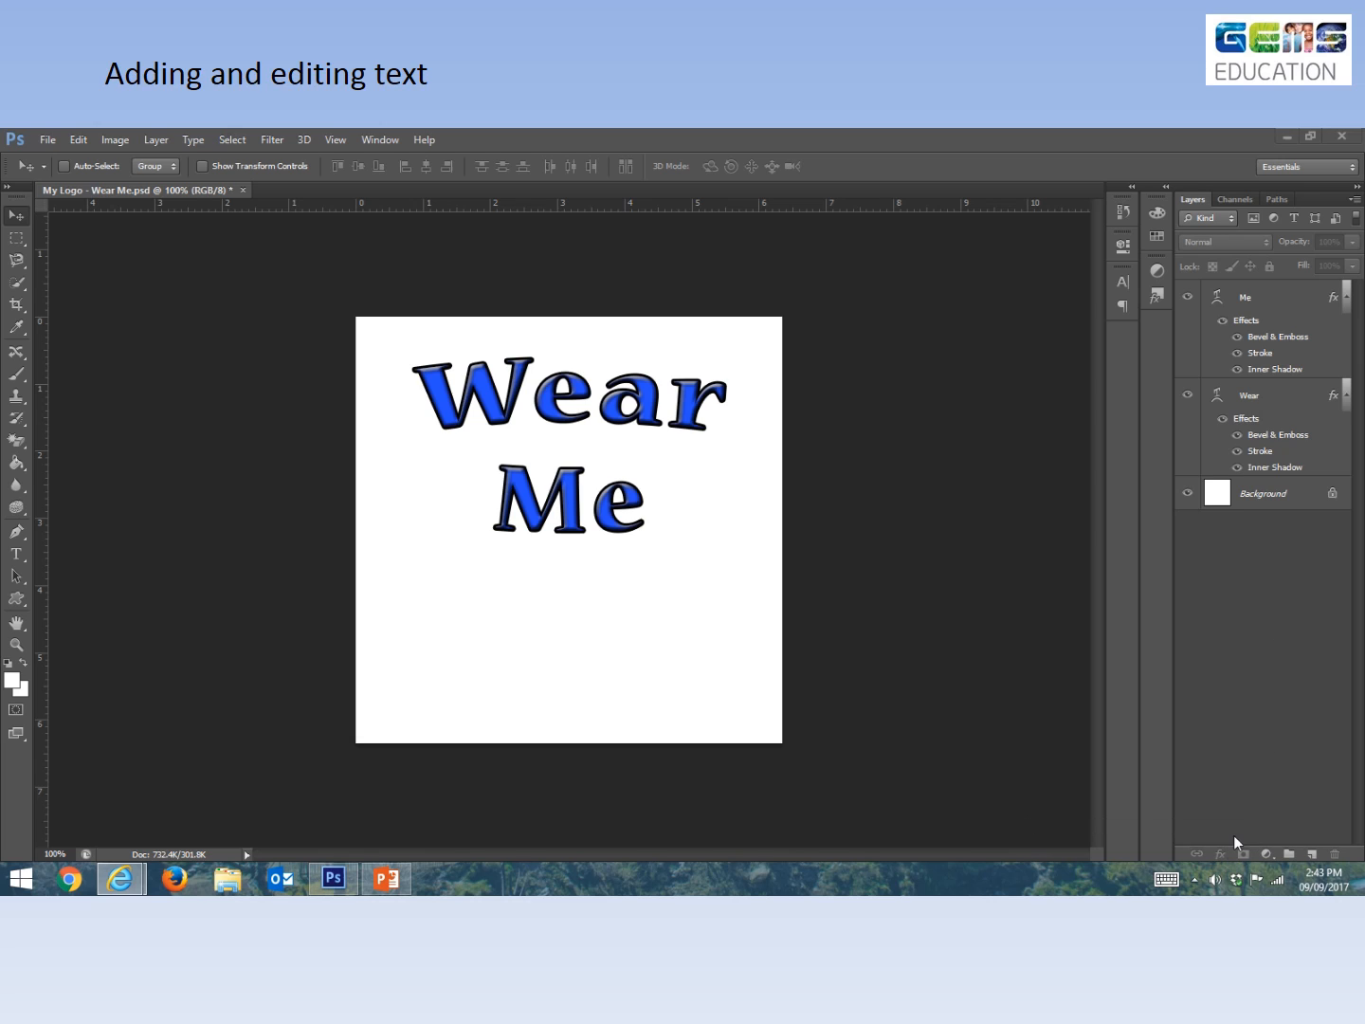
# Hide and show the individual effects of the "Wear" layer, including Stroke and Bevel & Emboss, to compare their look.
pyautogui.click(1239, 468)
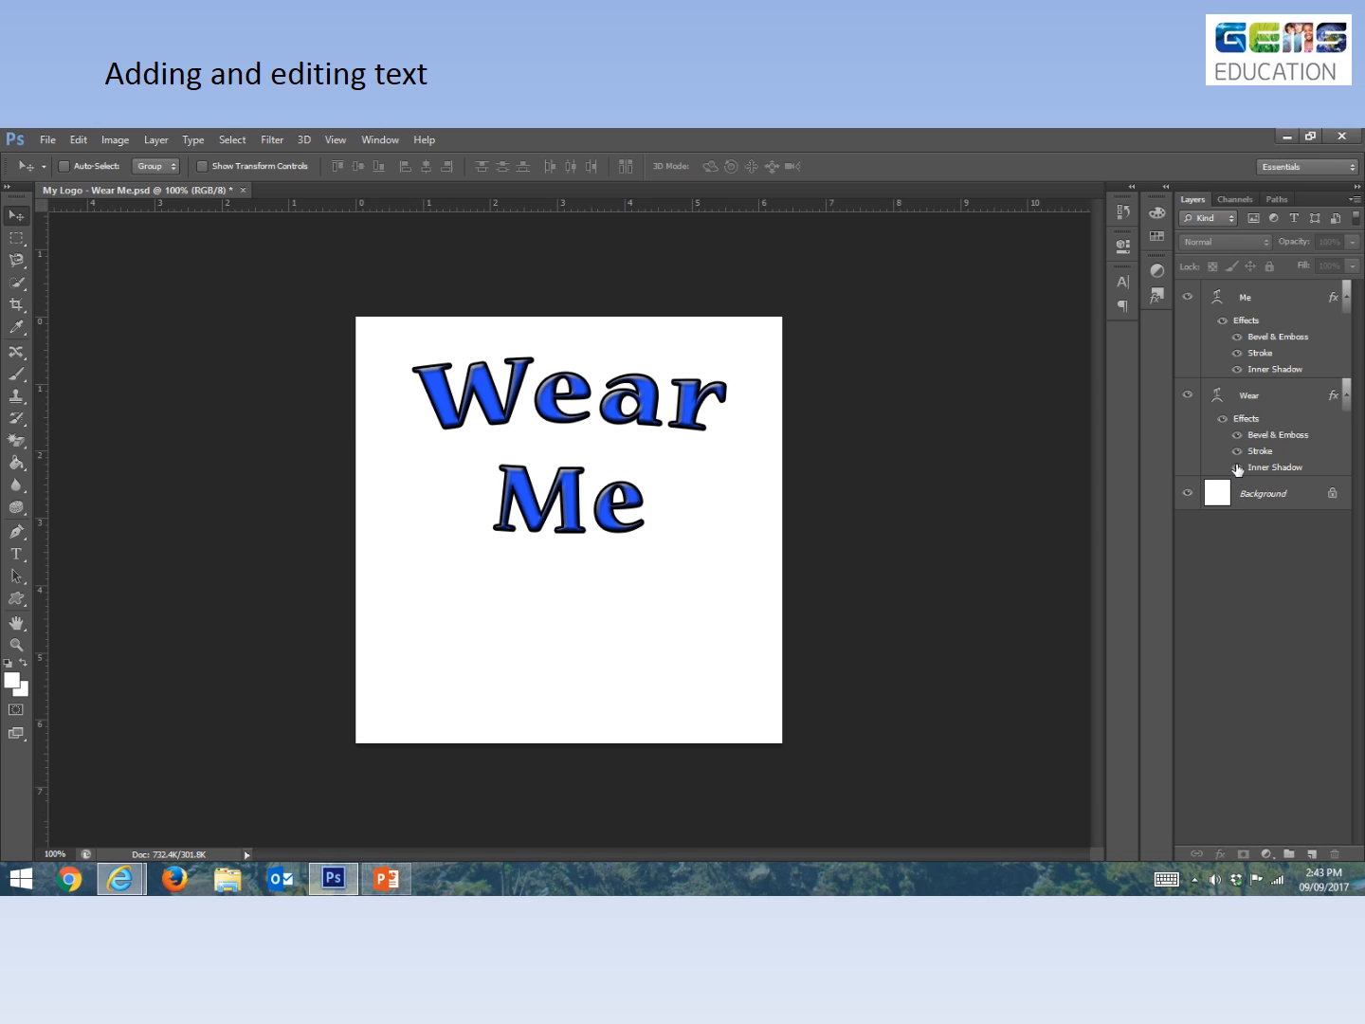
pyautogui.click(1236, 452)
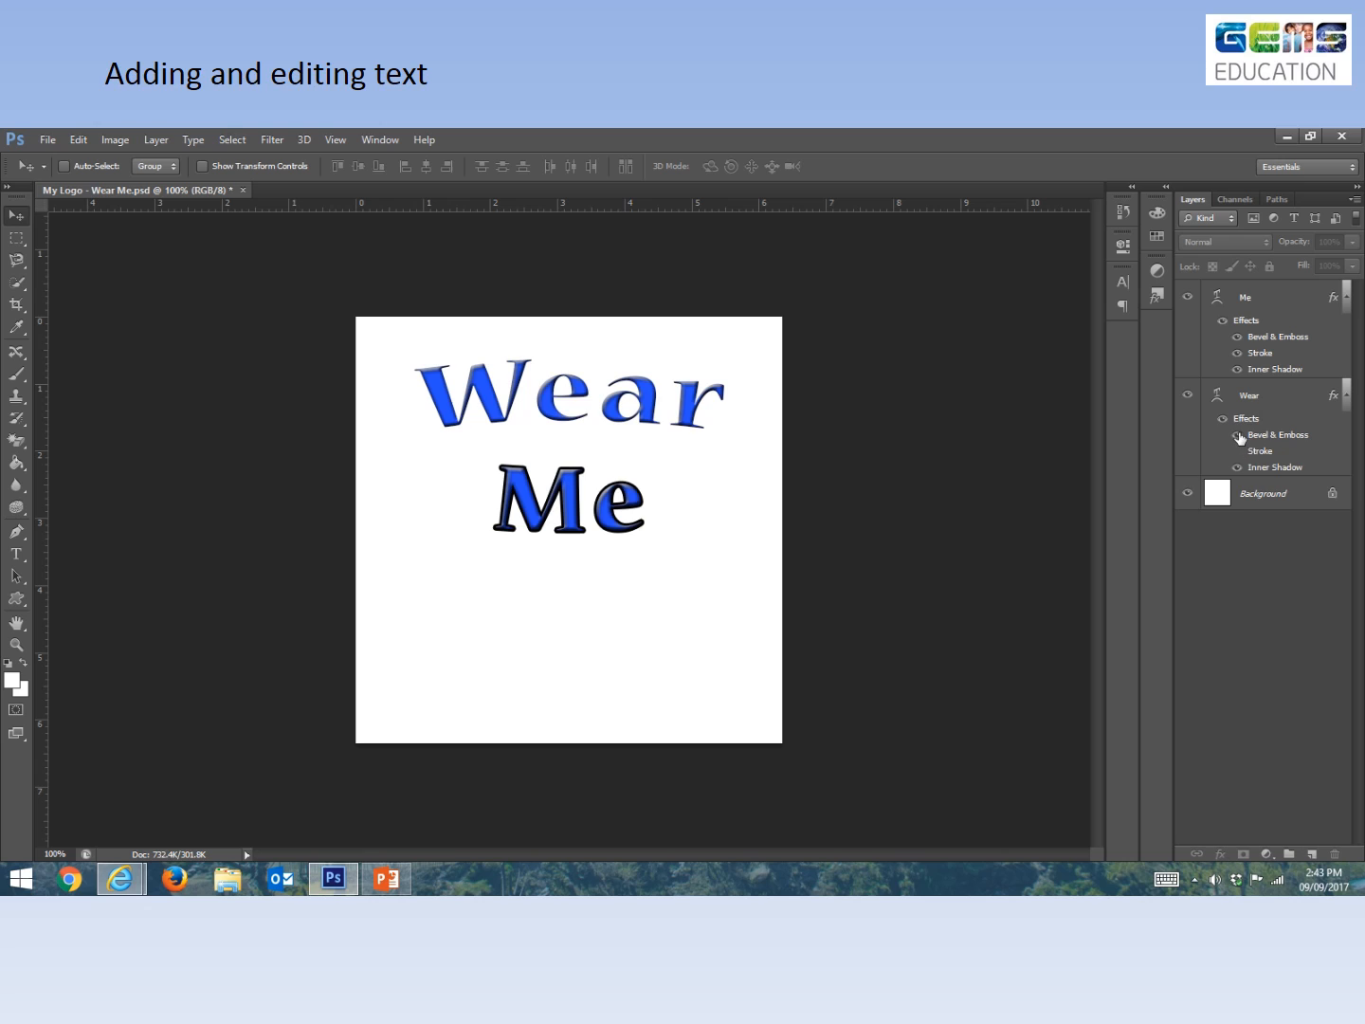
pyautogui.click(1237, 437)
pyautogui.click(1237, 436)
pyautogui.click(1237, 451)
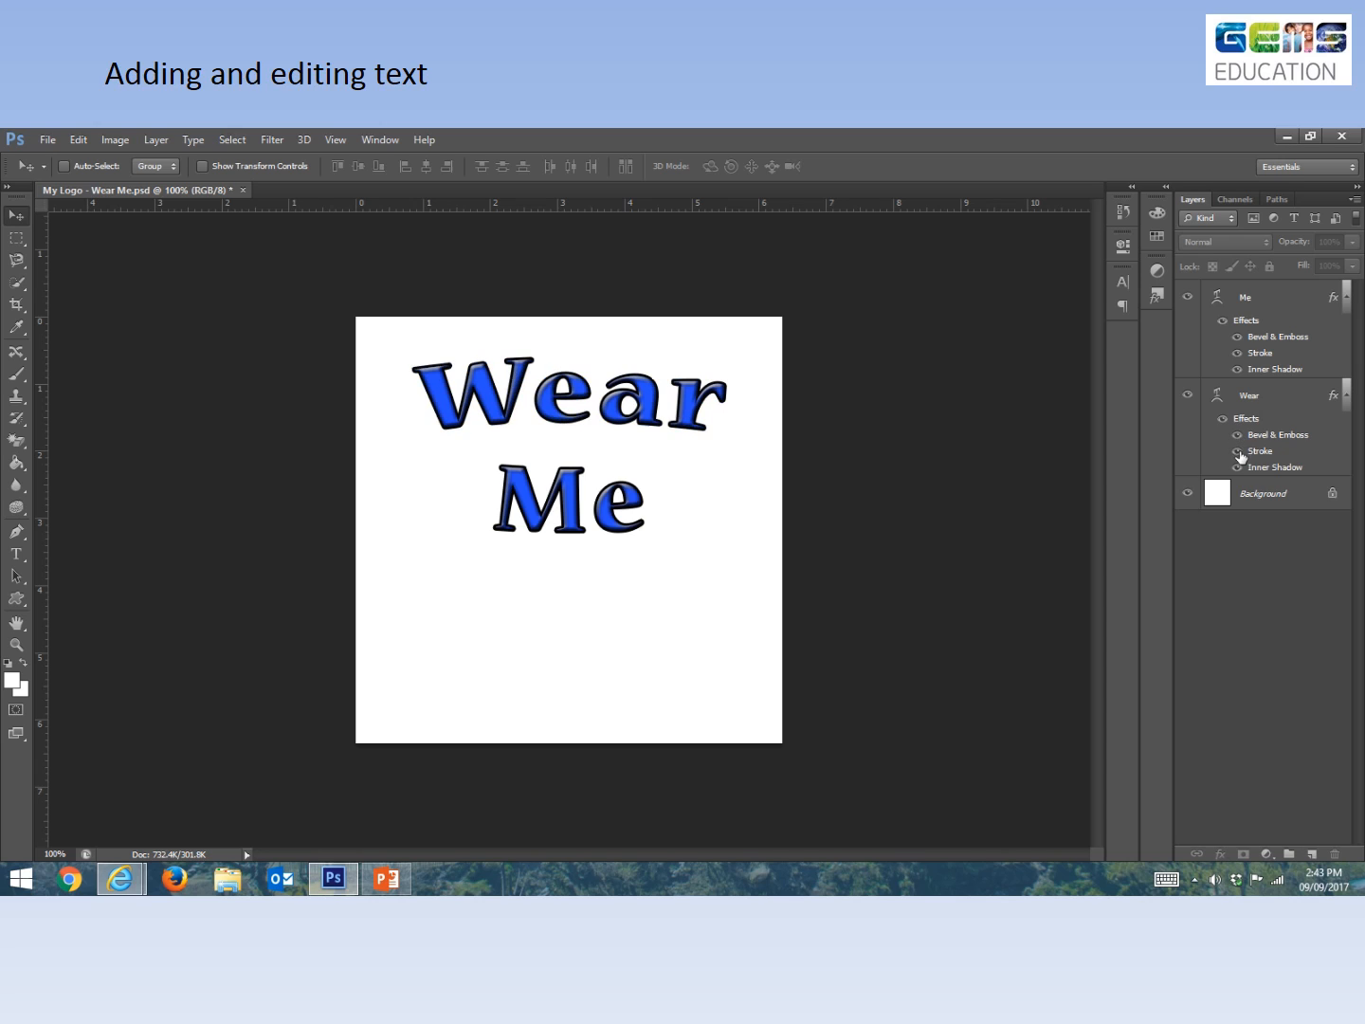